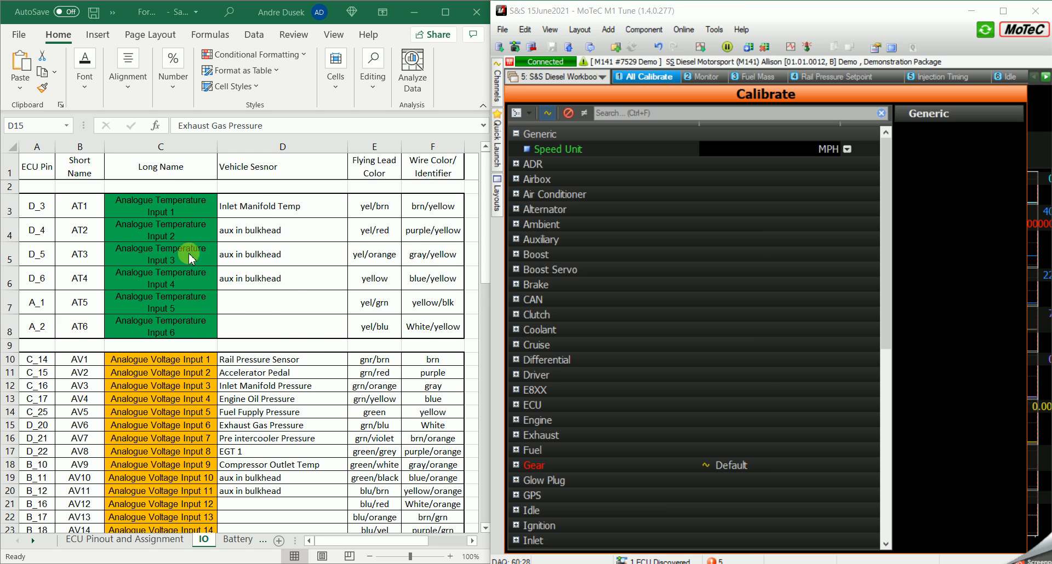
- Review the IO sheet's ECU pin assignments, from the analogue temperature inputs through the universal digital inputs
scroll(191, 327, down, 1)
scroll(193, 328, down, 1)
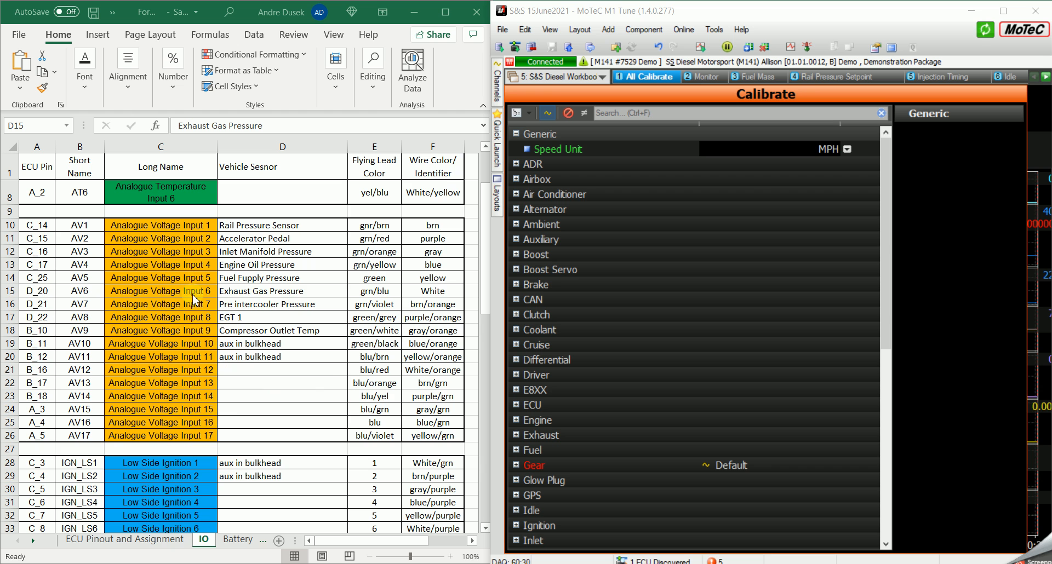
scroll(220, 285, down, 6)
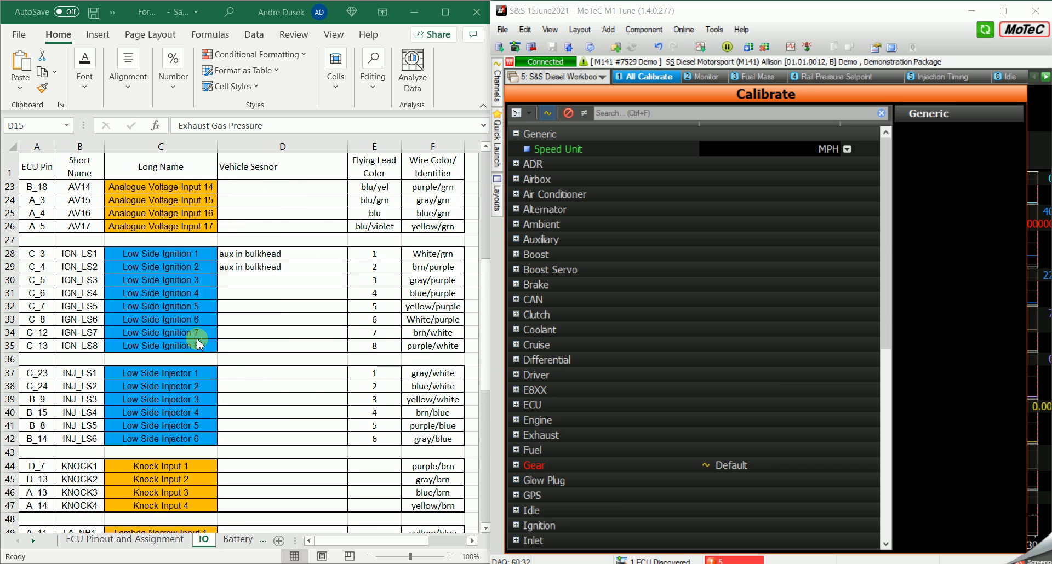
scroll(181, 351, down, 2)
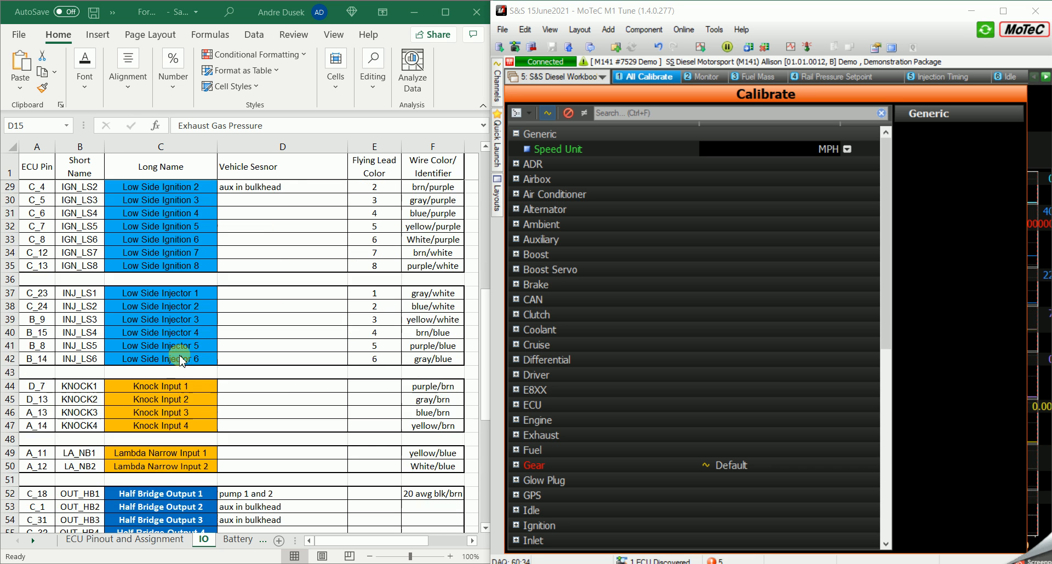
scroll(193, 410, down, 3)
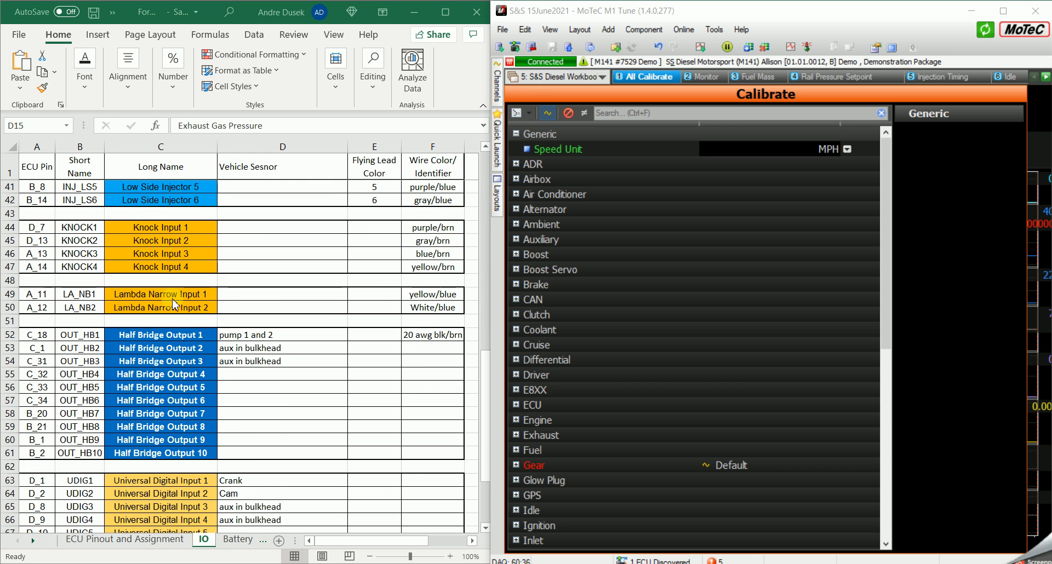
scroll(190, 342, down, 1)
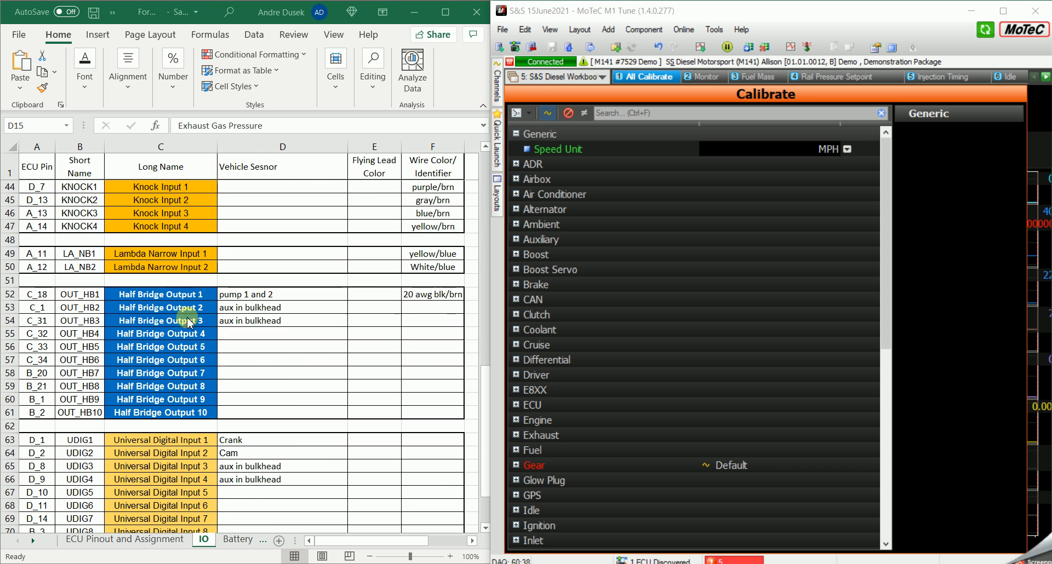
scroll(203, 409, down, 3)
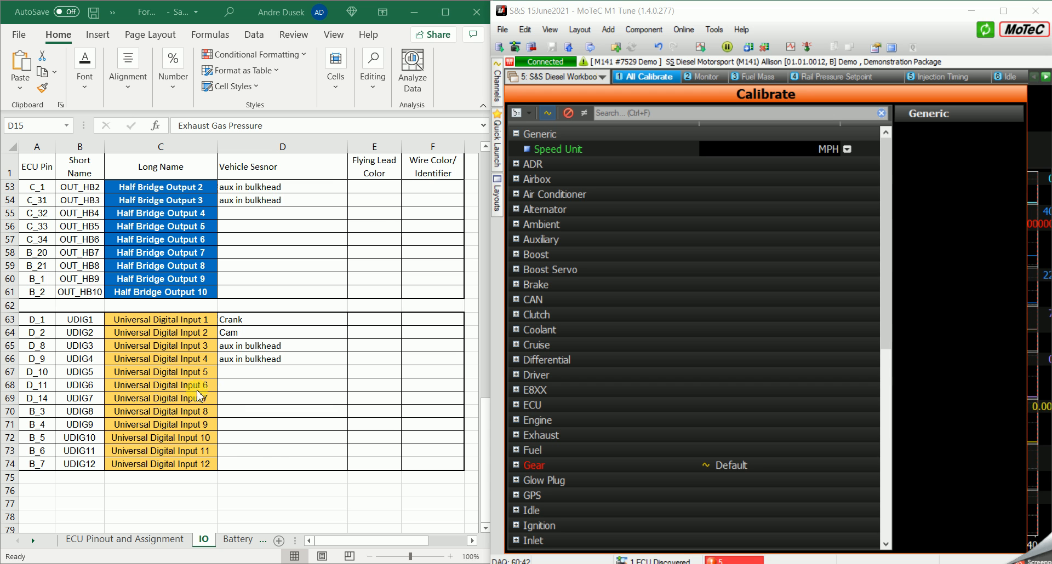
scroll(254, 366, up, 17)
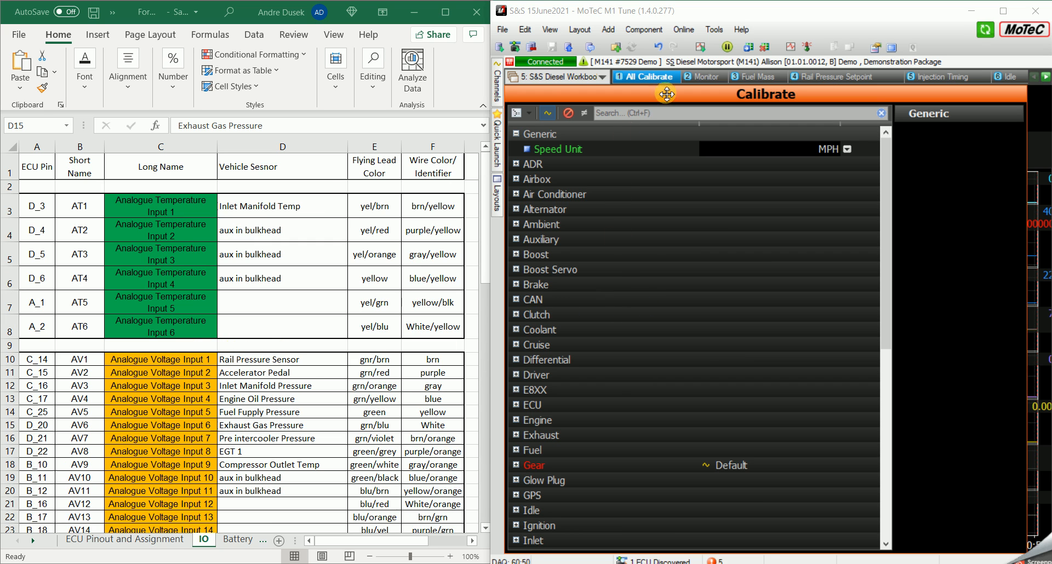
- Switch to MoTeC M1 Tune, open the input/output resources editor and move its window clear of the spreadsheet columns
click(714, 29)
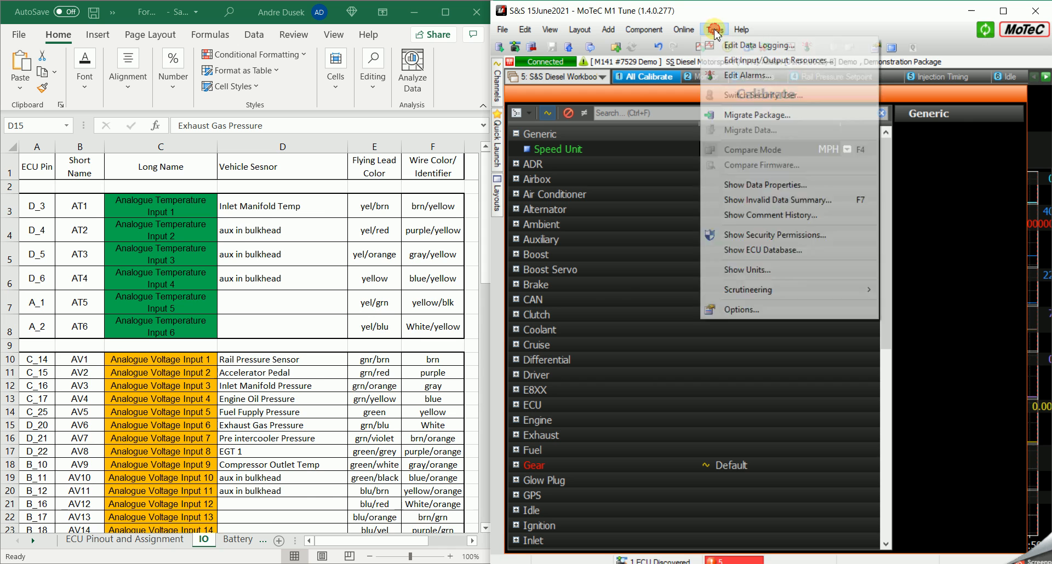
click(665, 160)
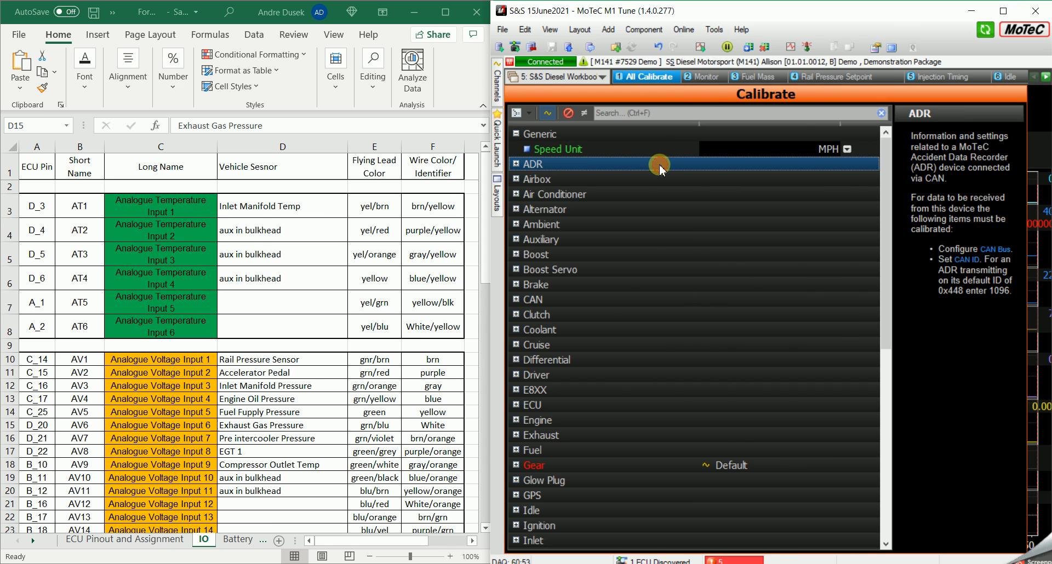
click(715, 31)
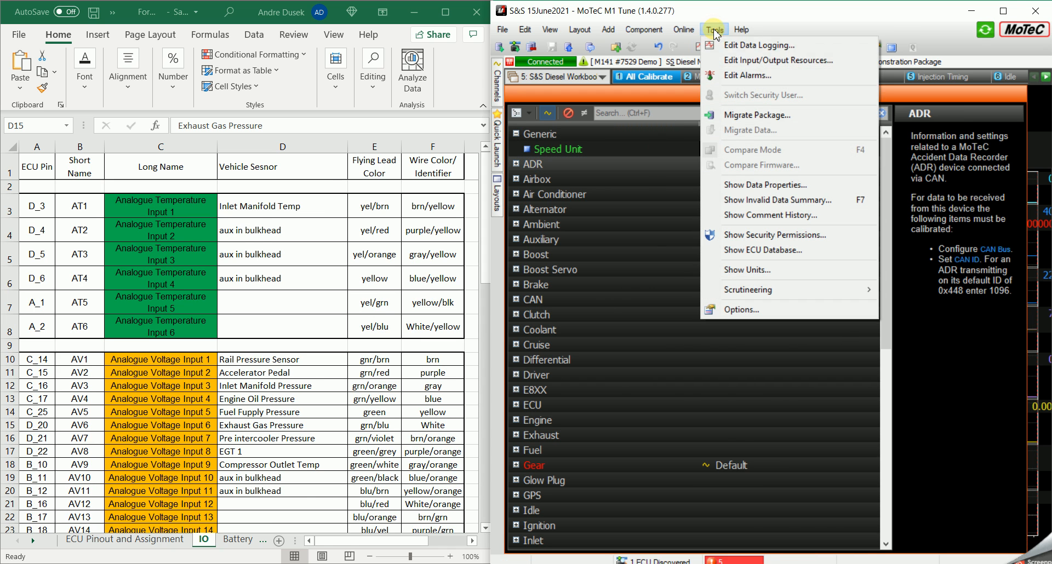
click(759, 60)
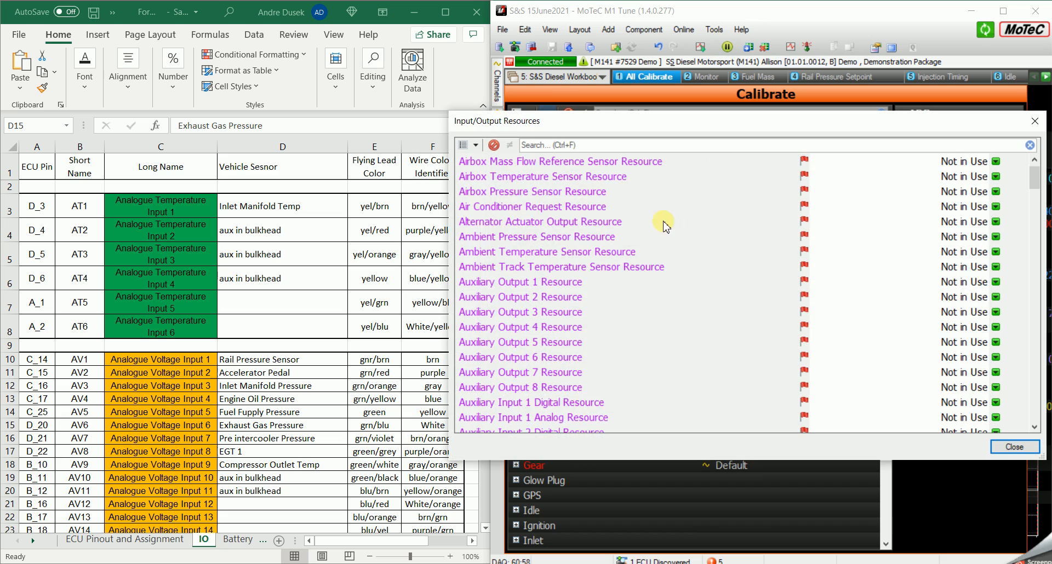
scroll(614, 274, down, 1)
scroll(615, 274, down, 20)
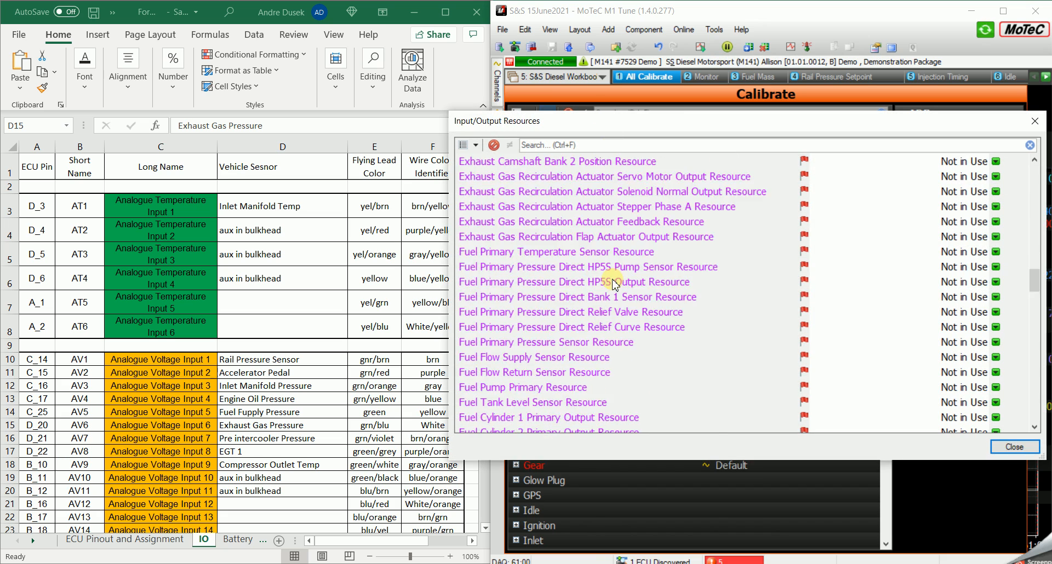
scroll(615, 286, down, 6)
scroll(609, 294, up, 13)
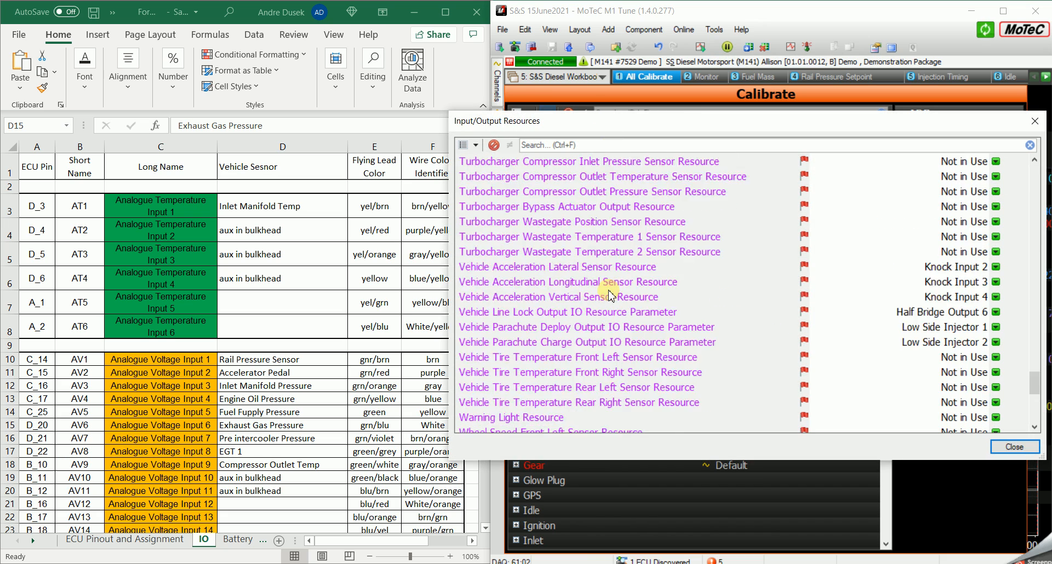
drag(1034, 348, 1033, 146)
drag(656, 132, 682, 106)
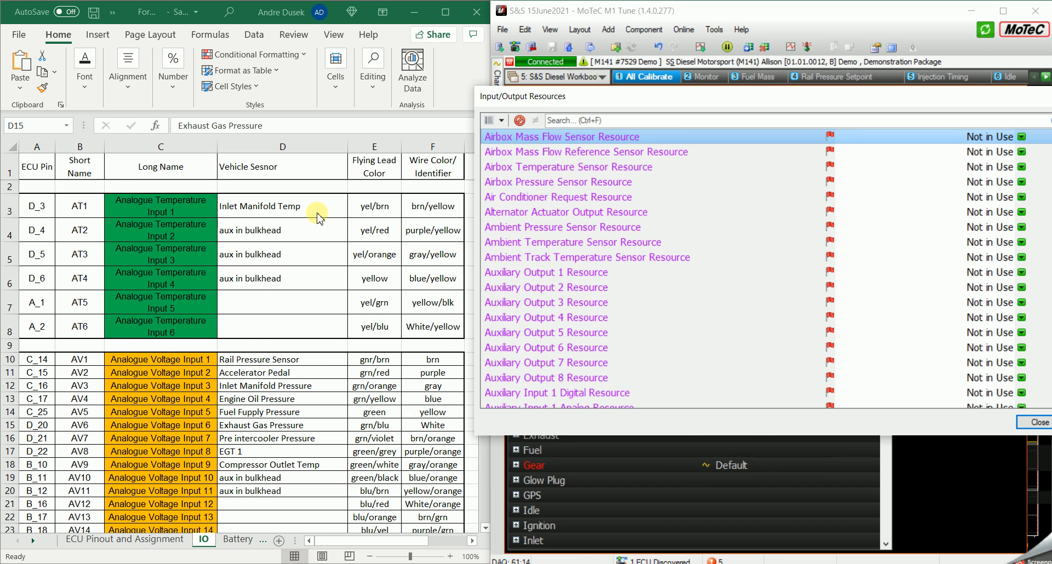
- Assign Analogue Temperature Input 1 to the Inlet Air Temperature Sensor Resource
scroll(600, 282, down, 20)
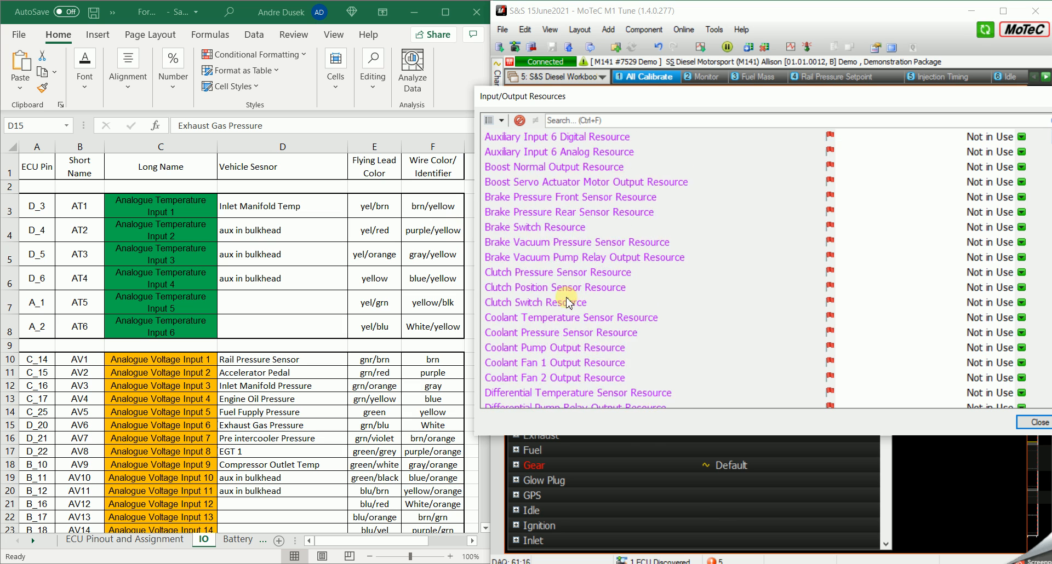
scroll(547, 308, down, 20)
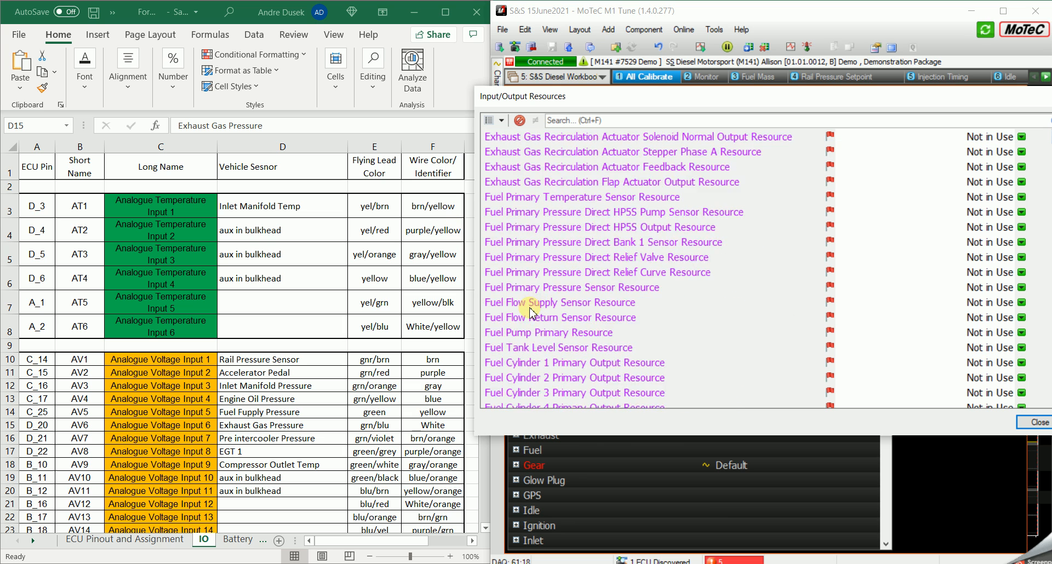
scroll(523, 313, down, 5)
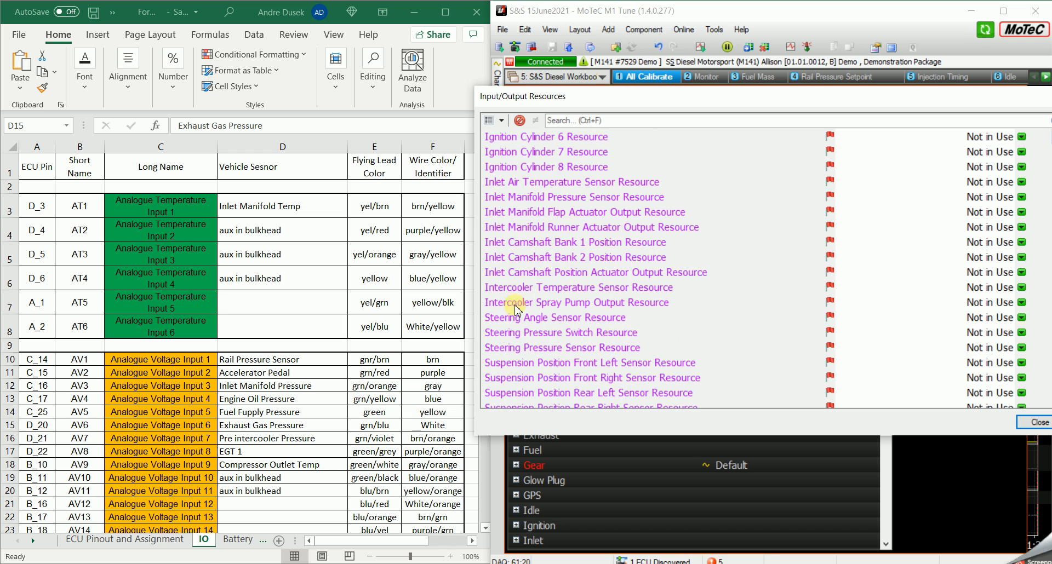
click(535, 185)
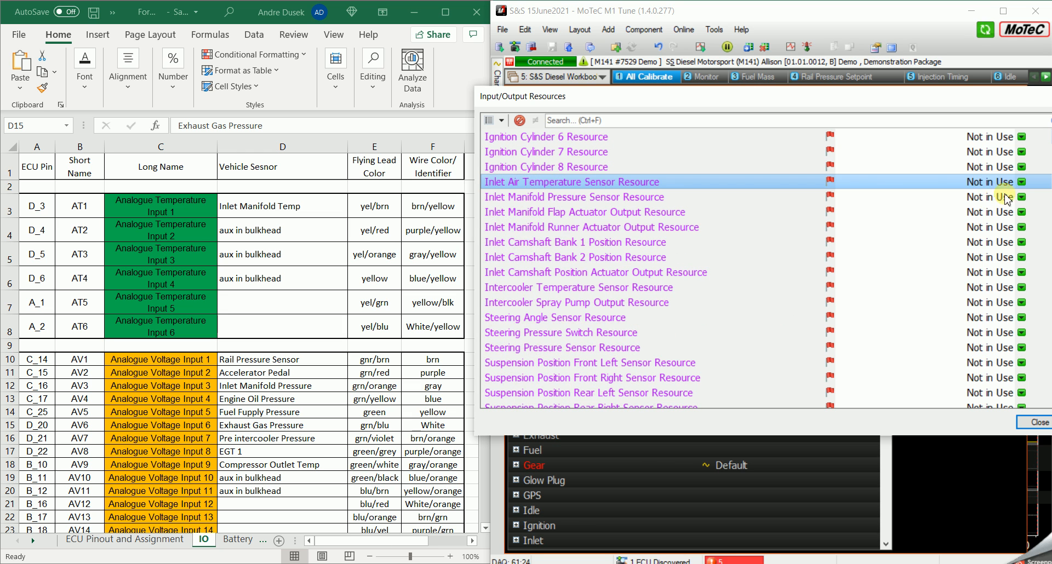
click(1023, 184)
scroll(889, 241, down, 4)
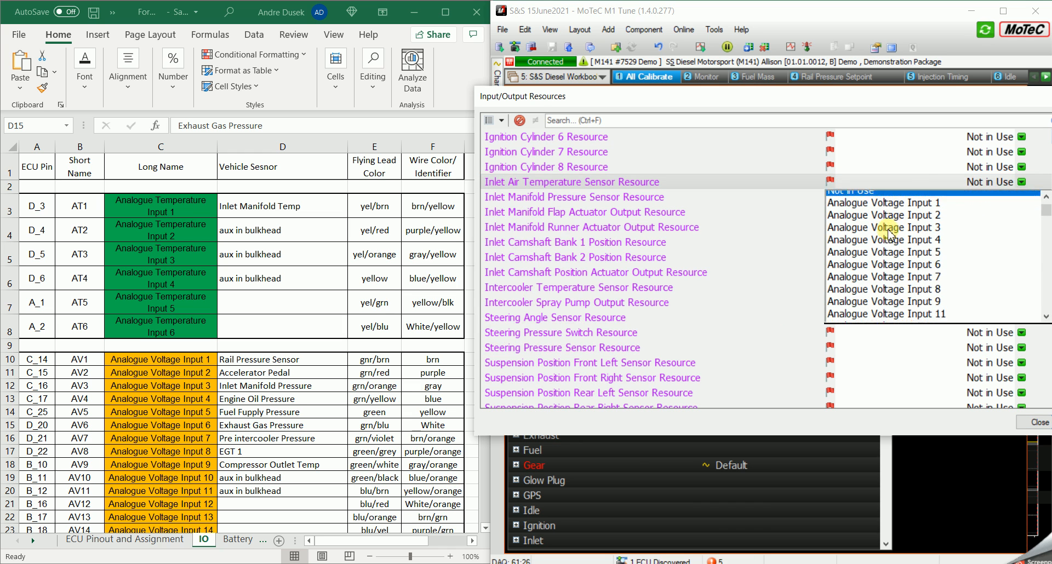
scroll(889, 241, up, 5)
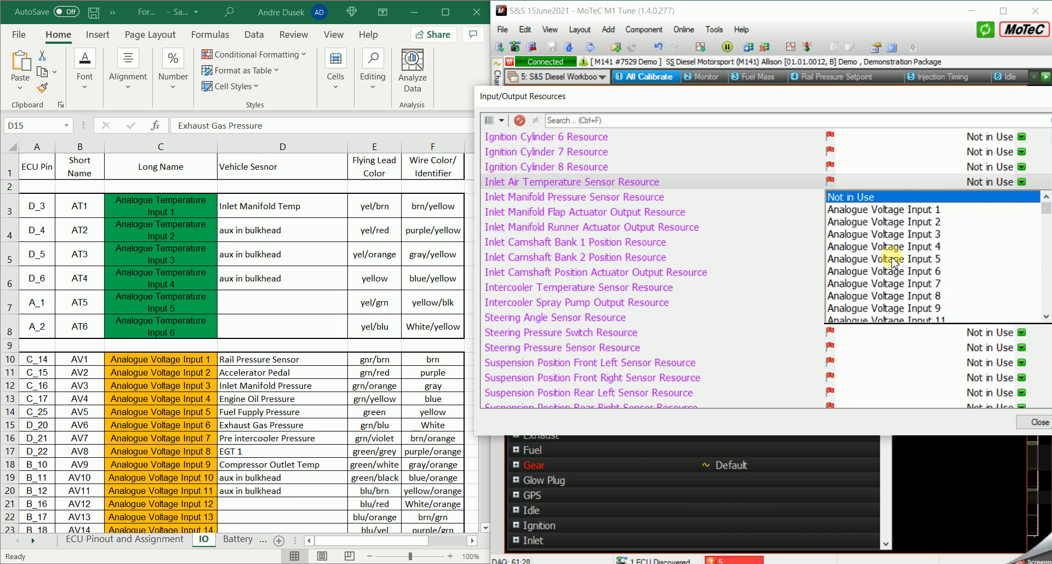
scroll(893, 262, down, 3)
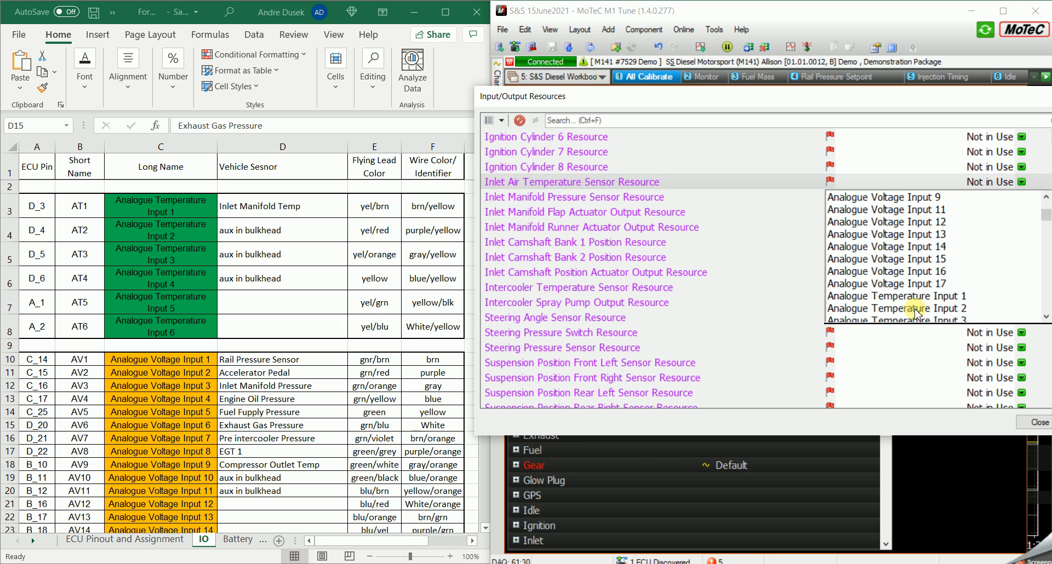
click(885, 296)
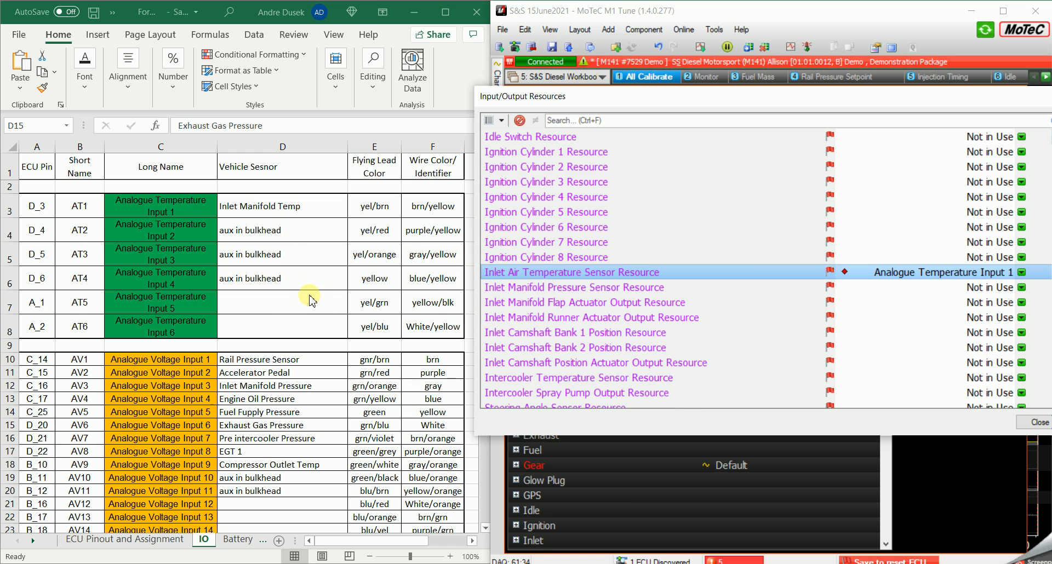
- Consult the spreadsheet's Rail Pressure Sensor row and assign Analogue Voltage Input 1 to the Fuel Primary Pressure Direct Bank 1 Sensor Resource
scroll(309, 315, down, 2)
click(264, 226)
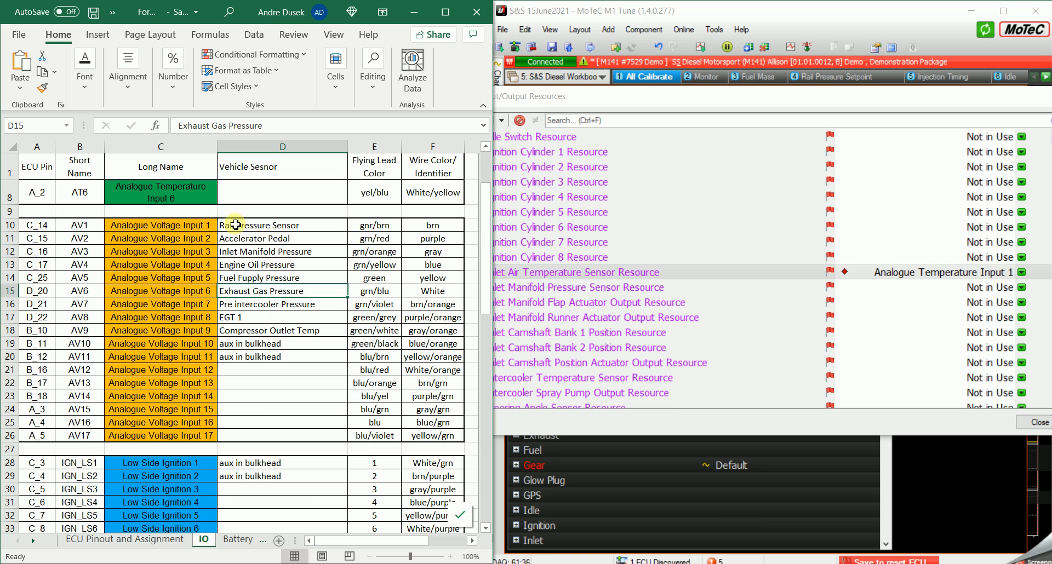
click(710, 329)
scroll(603, 307, up, 8)
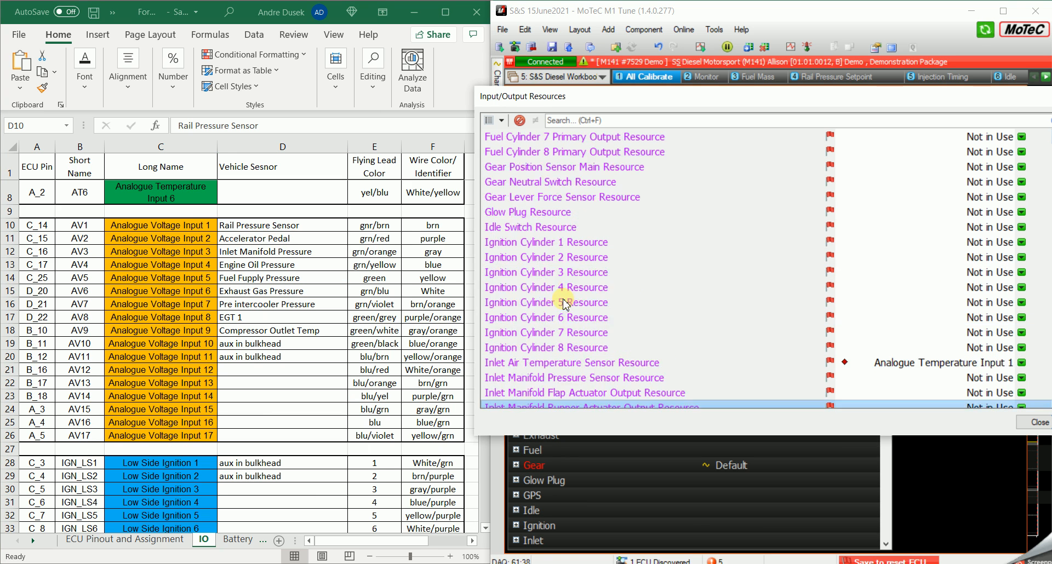
scroll(544, 280, up, 2)
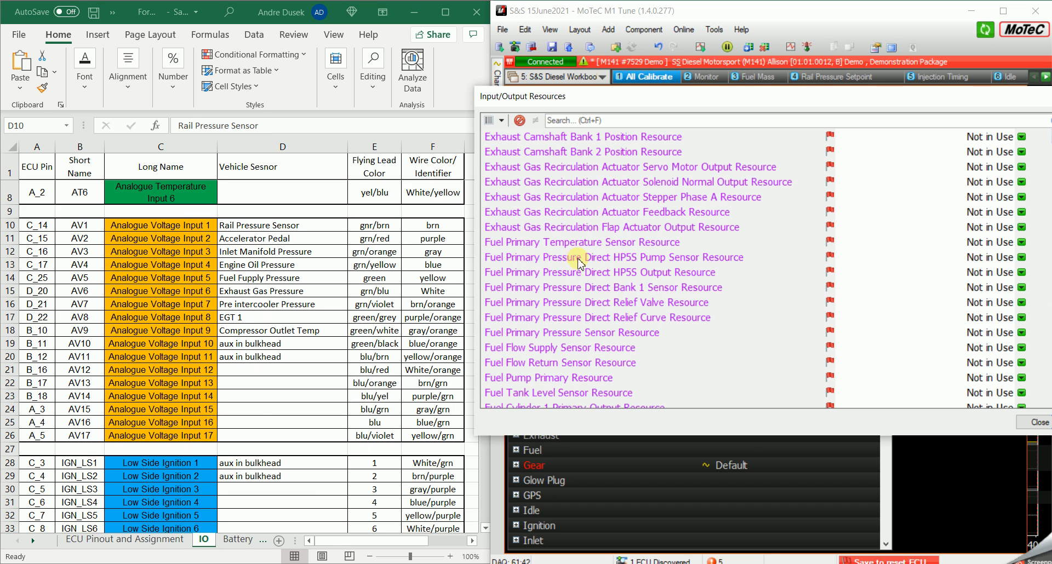
click(638, 291)
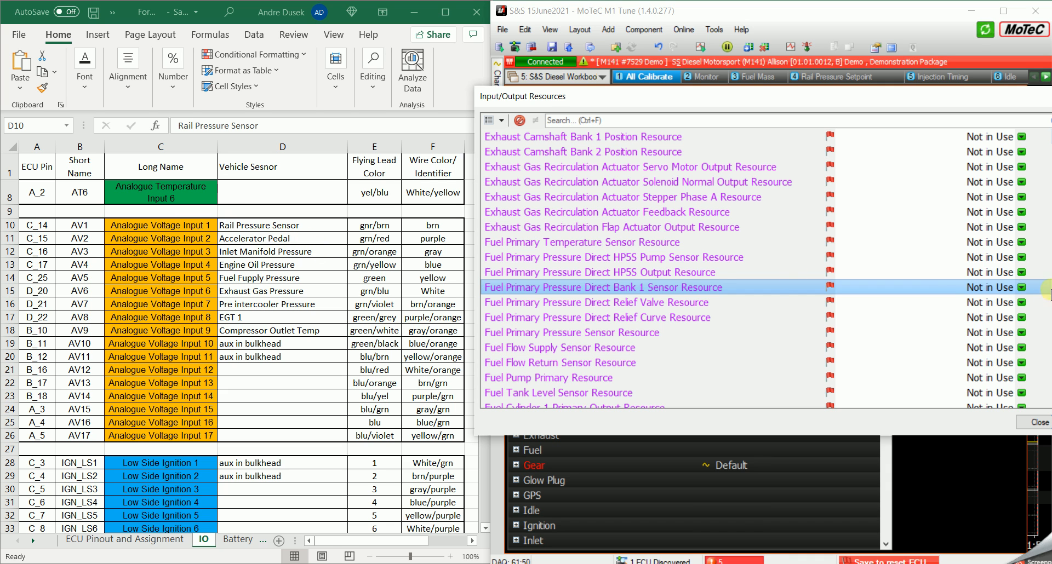
click(1022, 291)
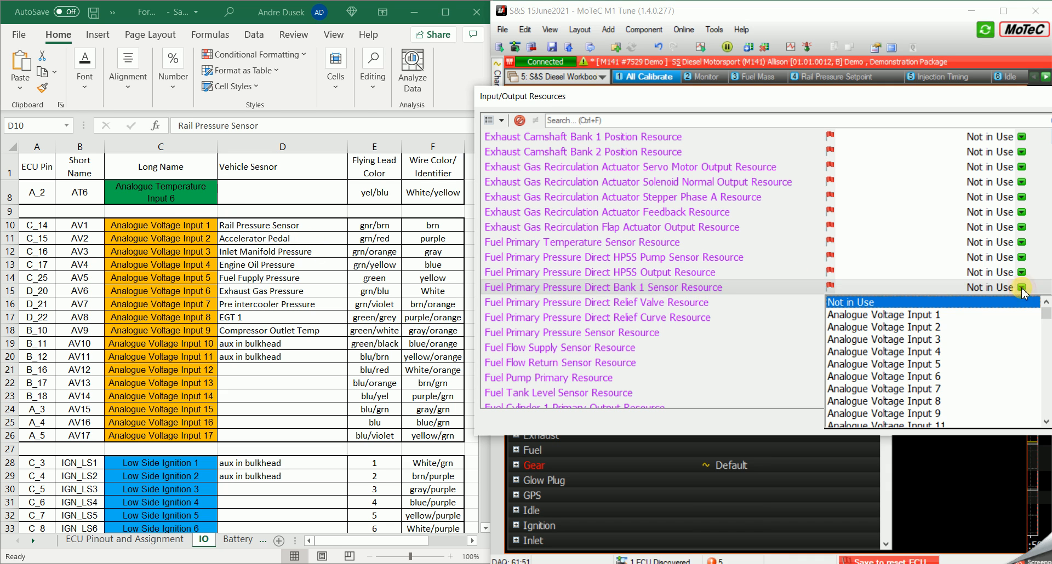
click(886, 315)
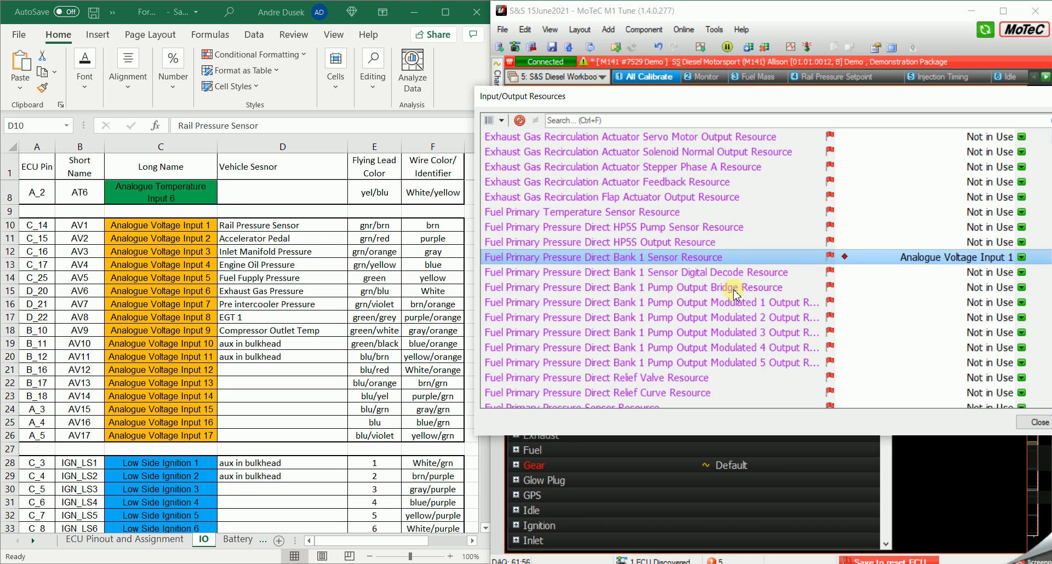
- Assign Analogue Voltage Input 2 to the Throttle Pedal Sensor Main Resource for the accelerator pedal
scroll(737, 296, down, 20)
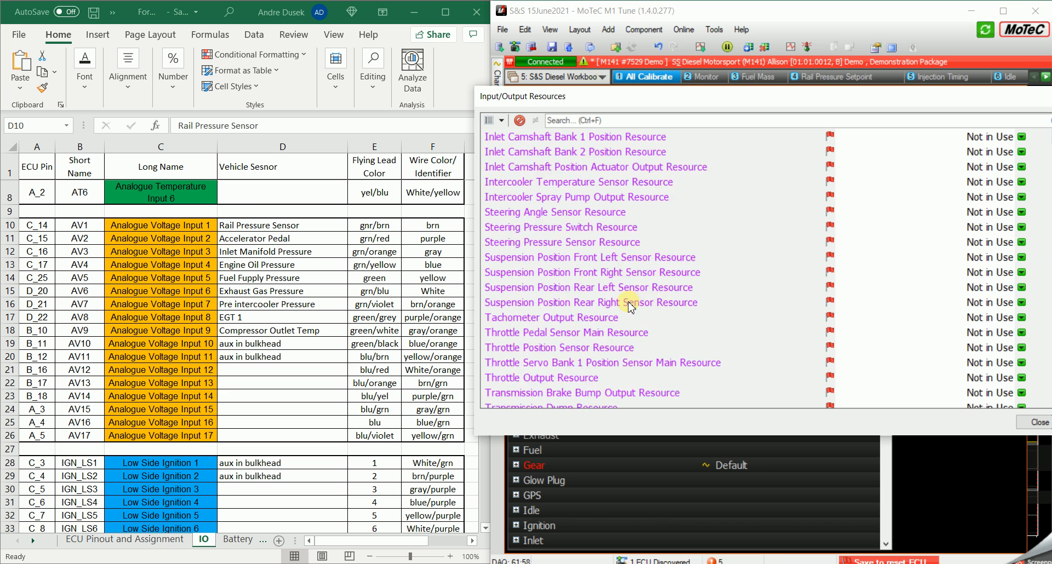
scroll(631, 307, down, 1)
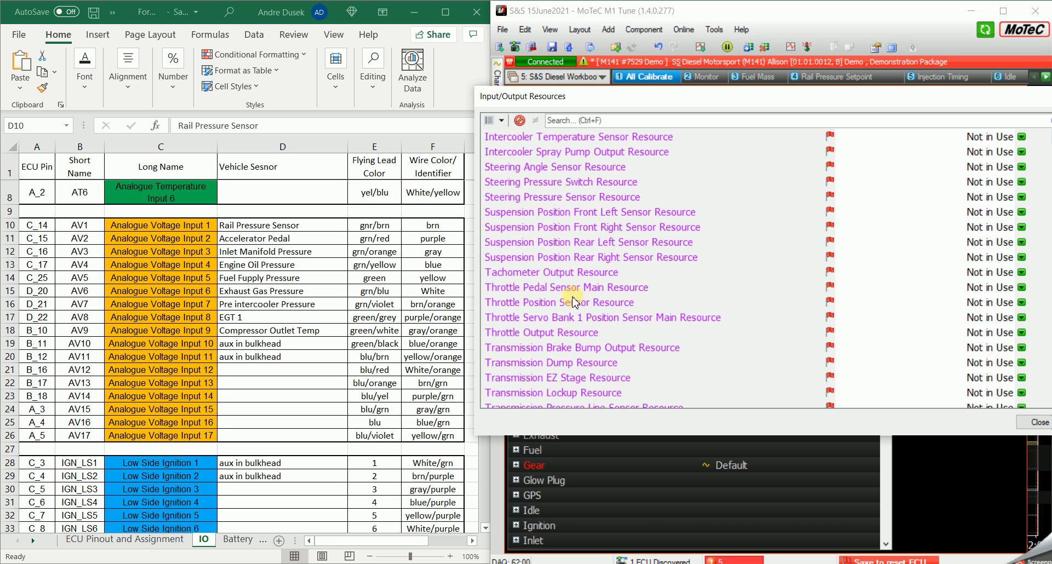
scroll(573, 301, down, 1)
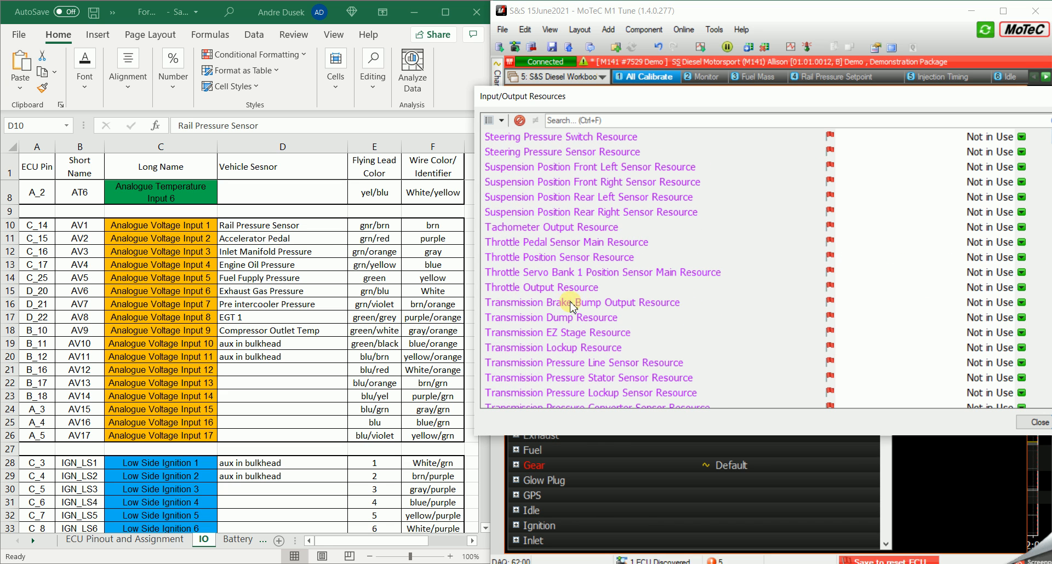
click(586, 249)
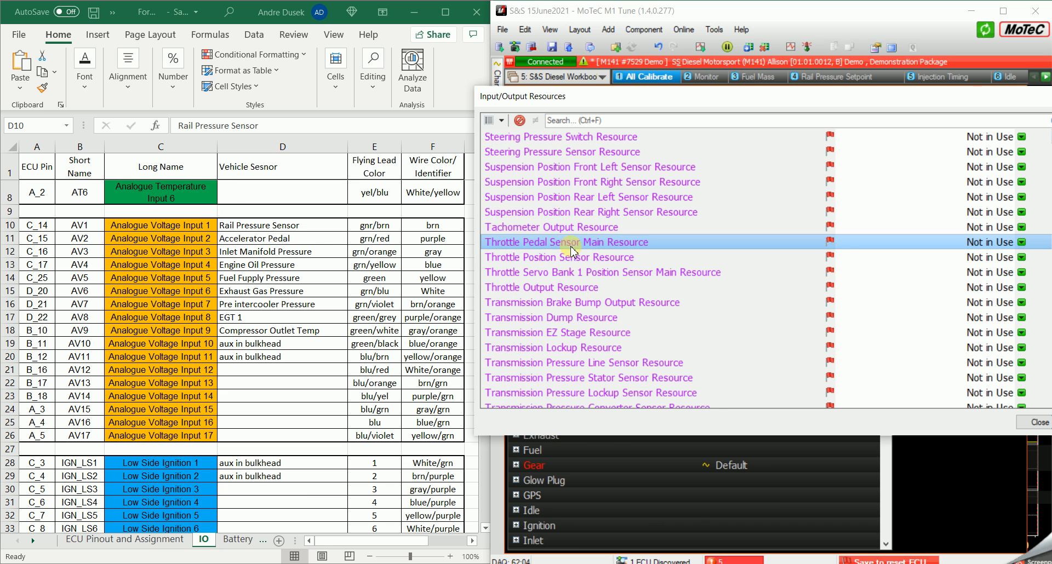
click(1022, 244)
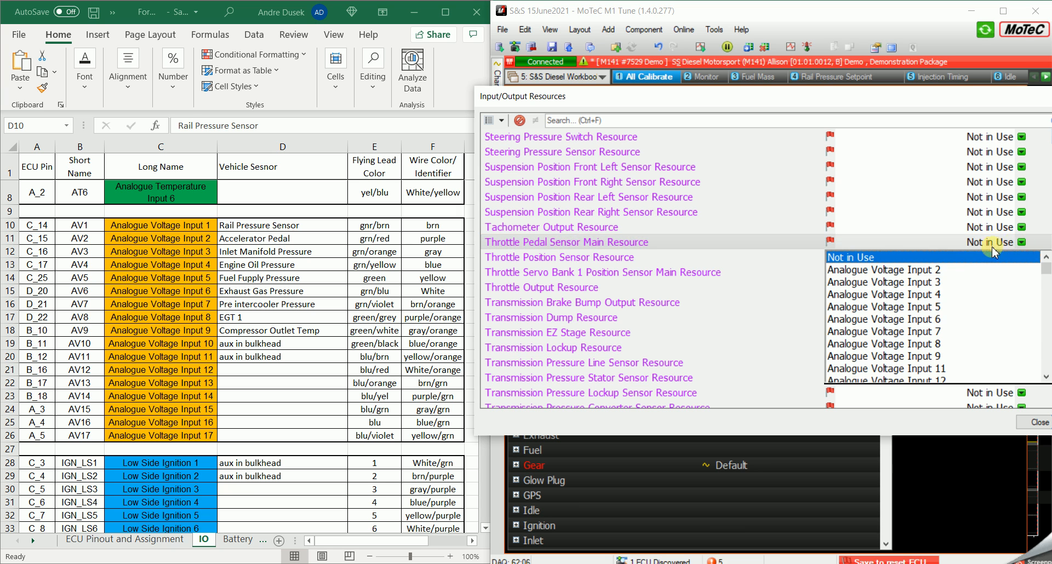
click(930, 274)
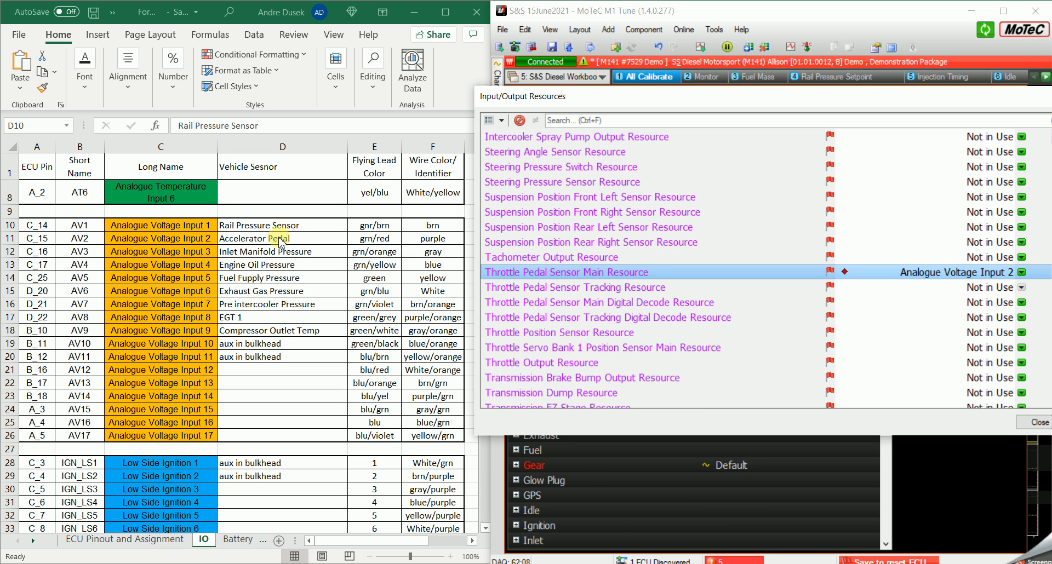
- Assign Analogue Voltage Input 3 to the Inlet Manifold Pressure Sensor Resource
scroll(556, 304, up, 10)
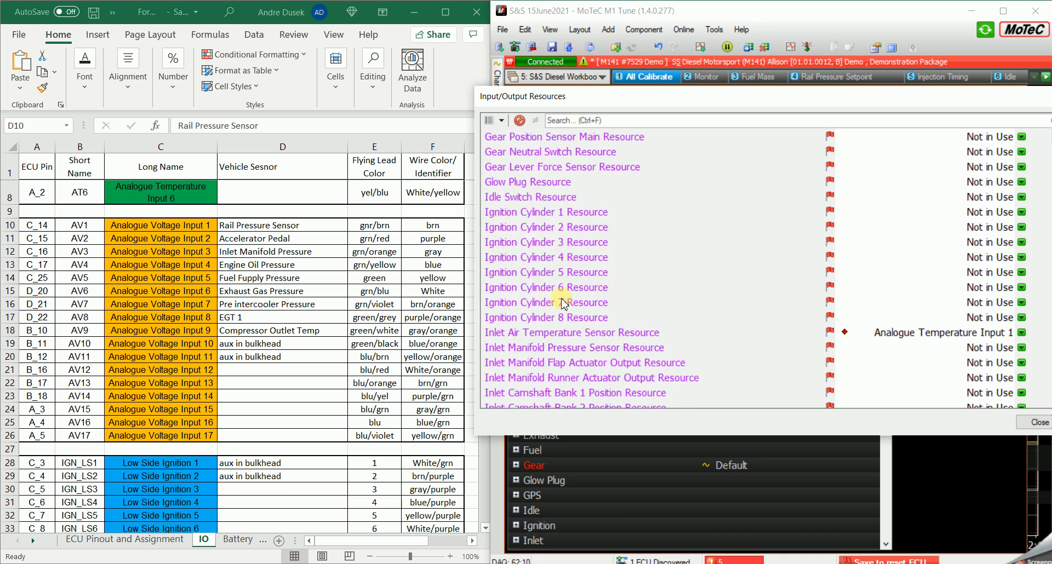
scroll(556, 305, up, 10)
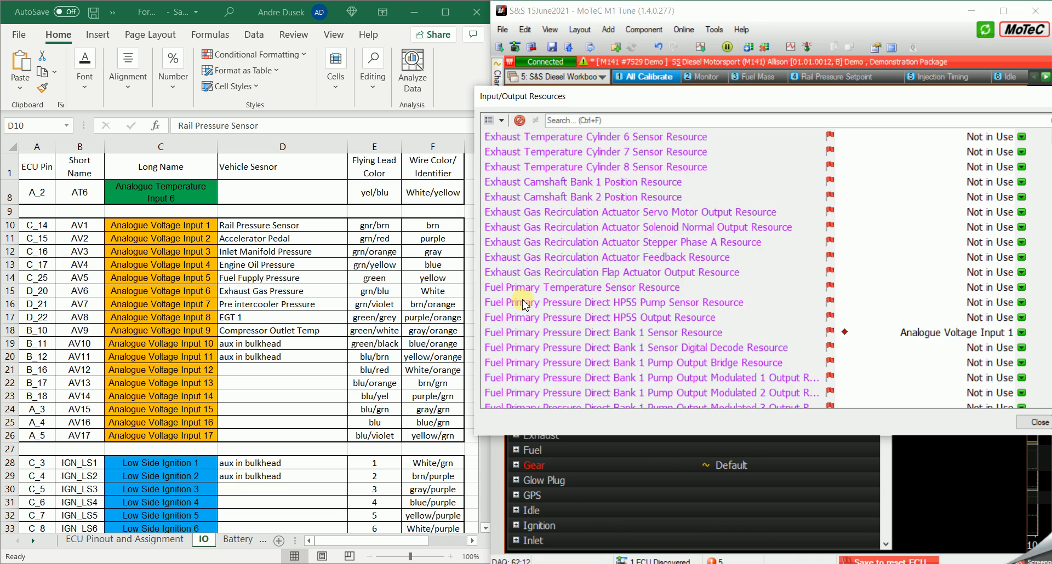
scroll(525, 305, up, 6)
scroll(525, 306, down, 18)
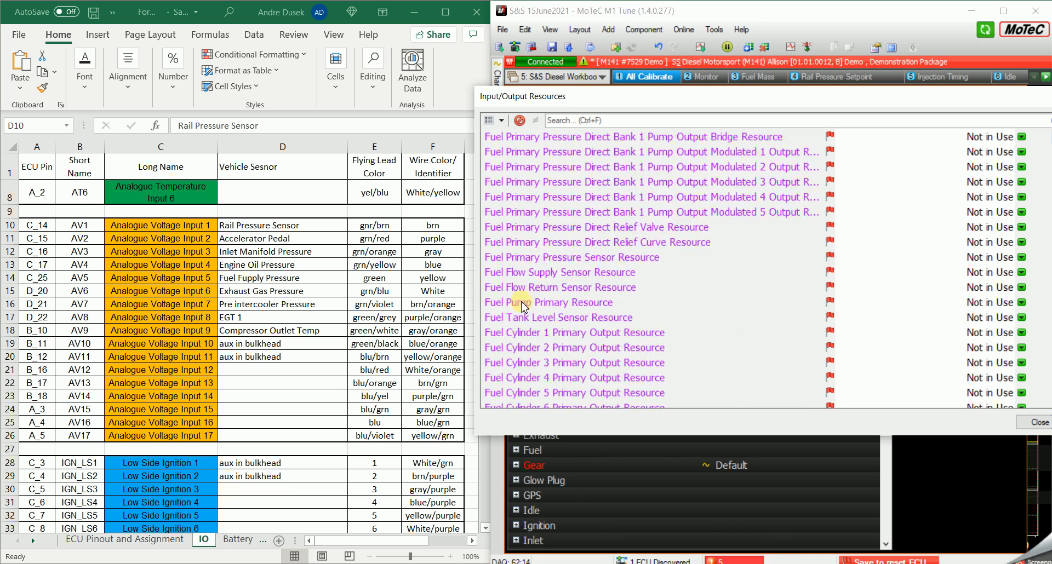
scroll(525, 305, down, 4)
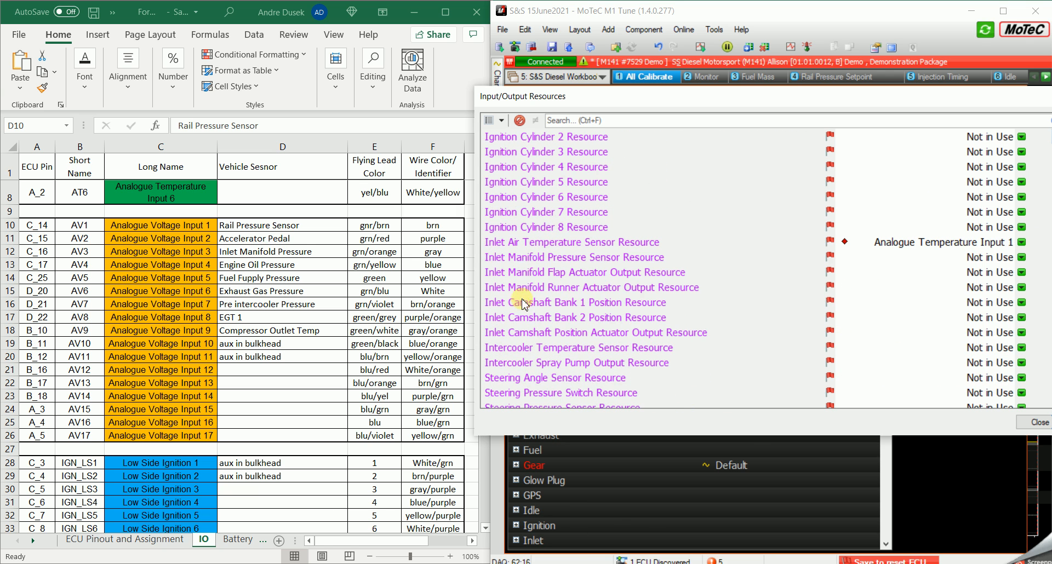
click(534, 258)
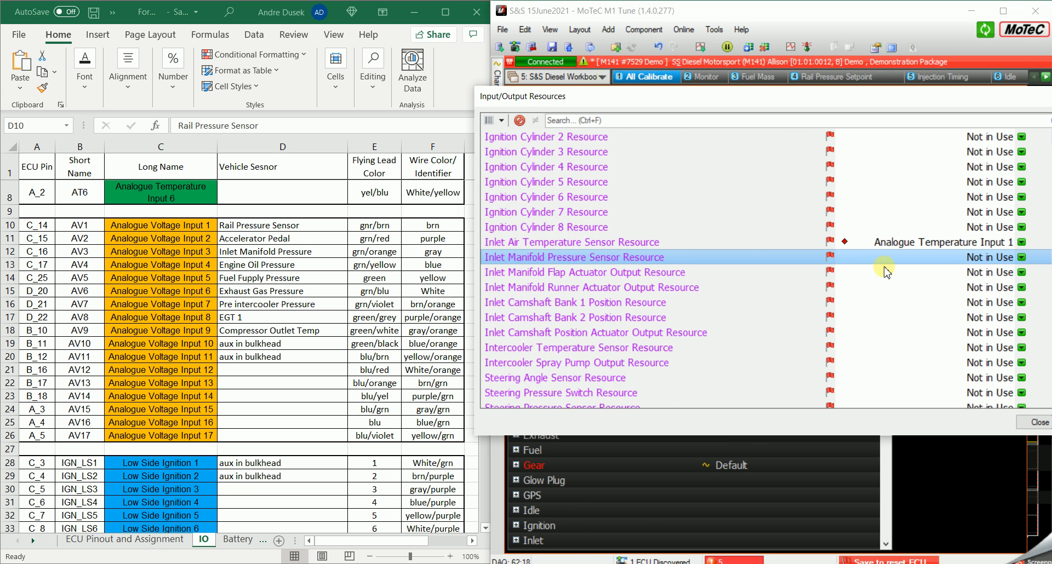
click(986, 258)
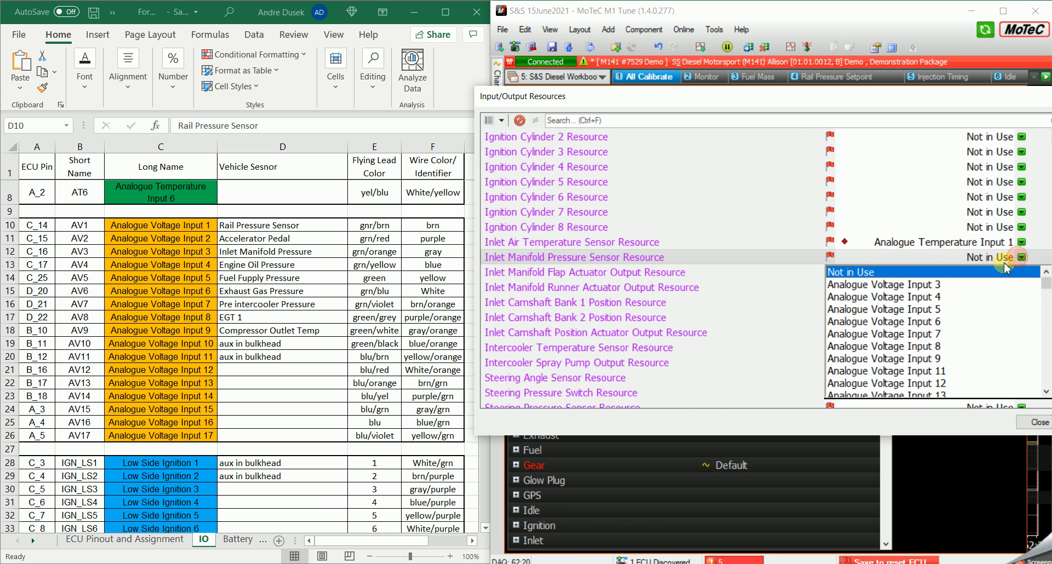
click(925, 285)
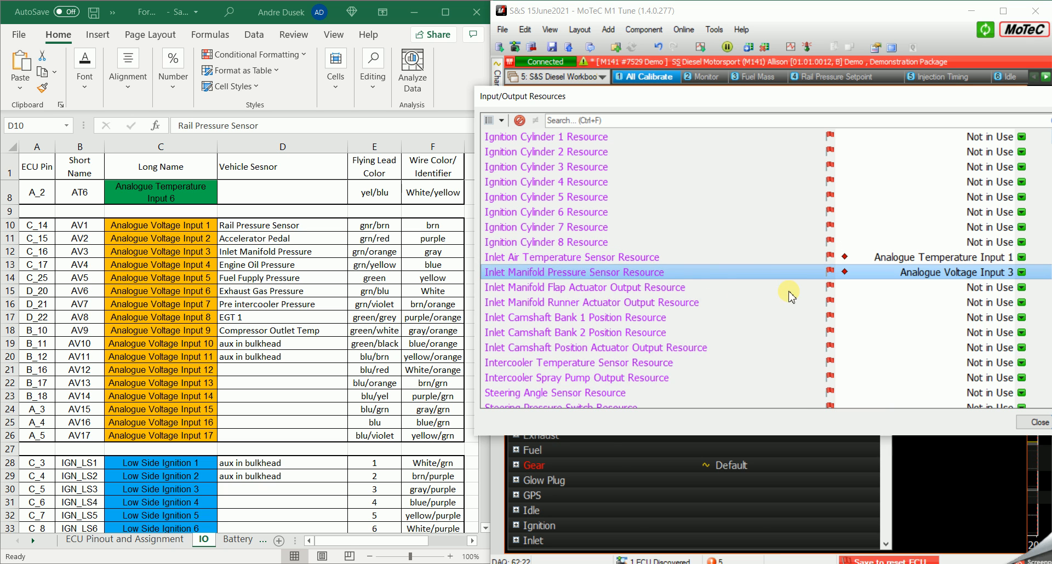
- Look through the remaining entries of the resource list and the spreadsheet's Low Side Ignition and Low Side Injector rows
scroll(597, 319, down, 1)
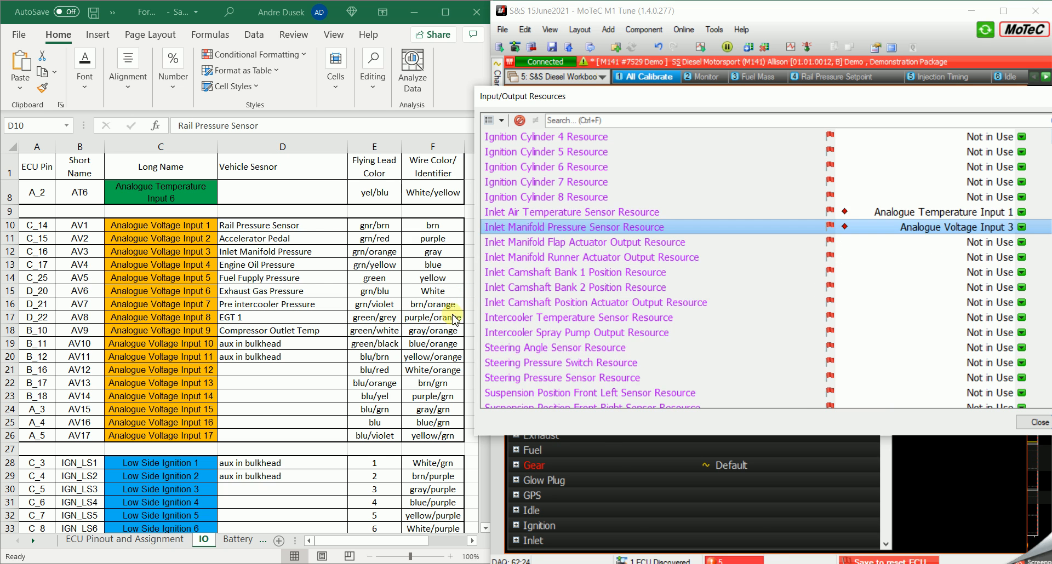
scroll(346, 317, down, 1)
scroll(646, 317, down, 8)
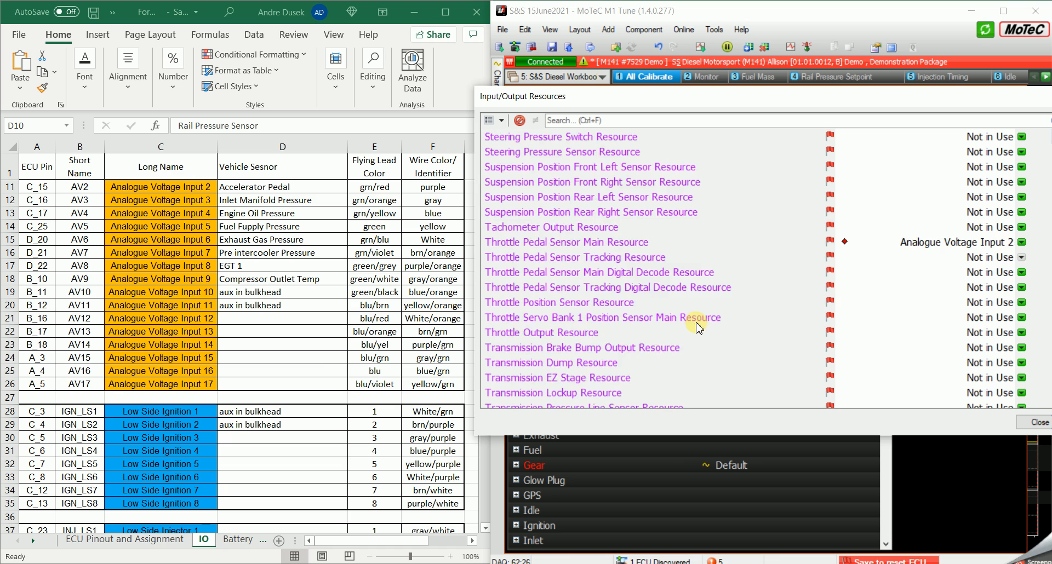
scroll(682, 322, down, 3)
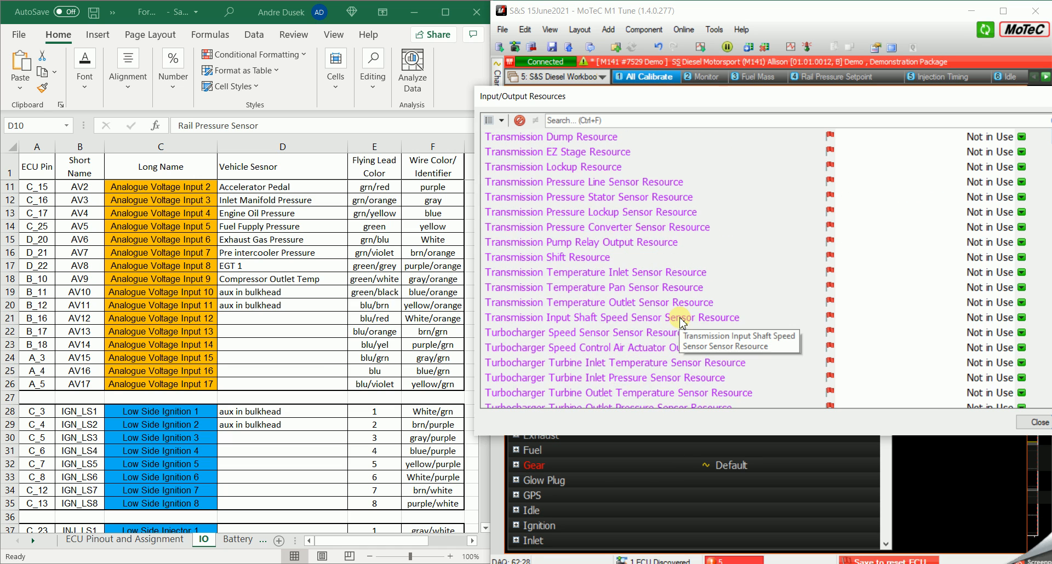
scroll(681, 322, down, 13)
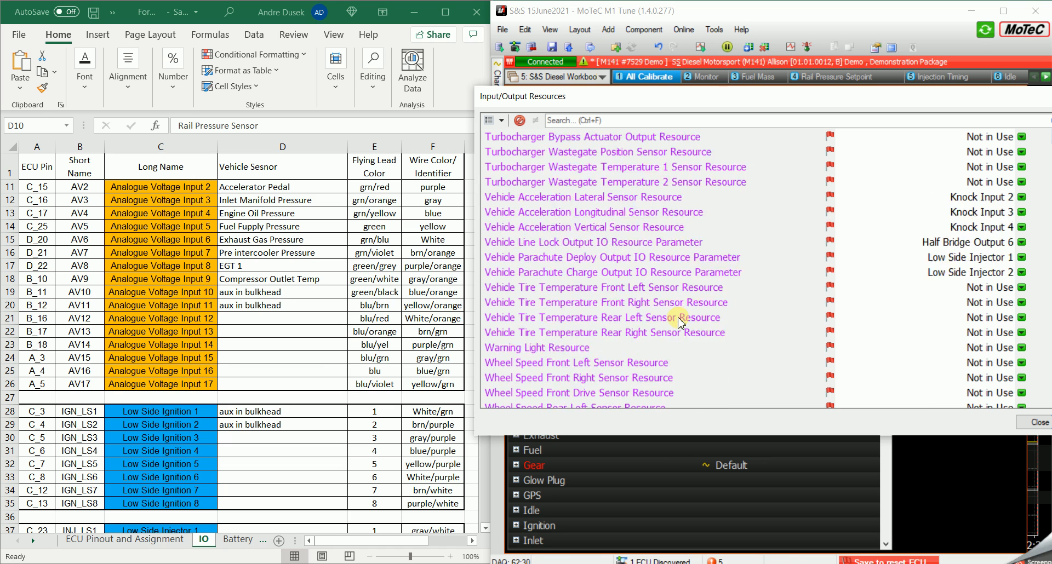
scroll(681, 323, down, 2)
scroll(274, 351, down, 2)
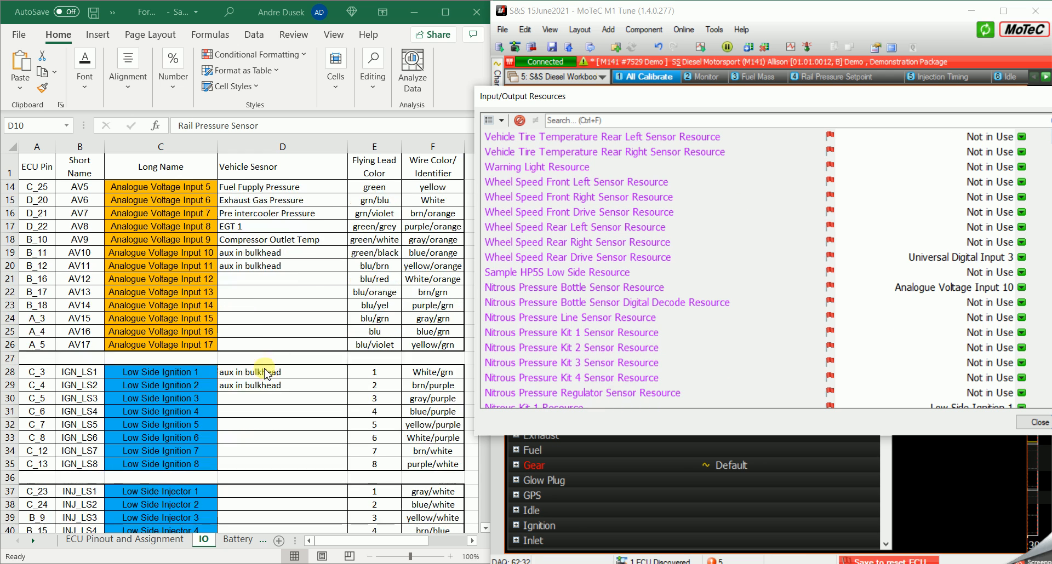
scroll(278, 386, down, 1)
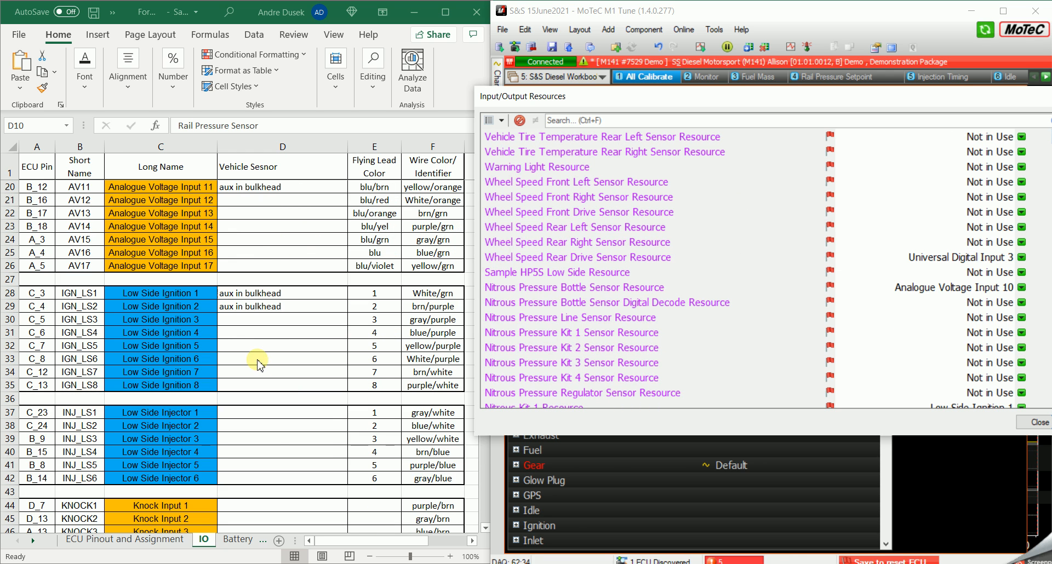
scroll(246, 338, down, 1)
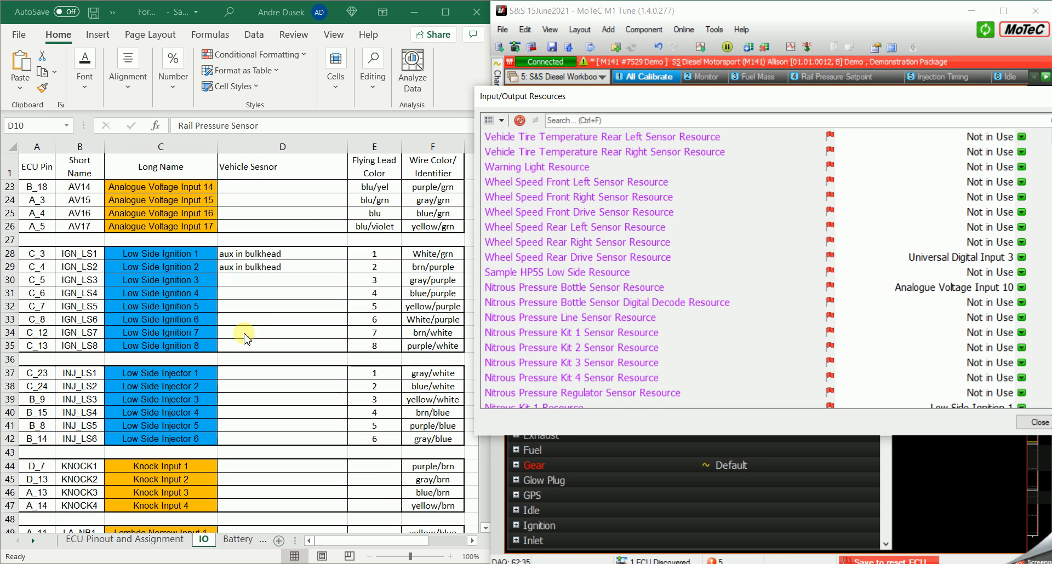
- Select the Low Side Ignition 1 row's name and sensor cells in the spreadsheet and find the matching Nitrous Kit 1 Resource in the resource list
click(153, 257)
click(280, 265)
drag(282, 260, 208, 254)
click(548, 322)
scroll(583, 329, down, 1)
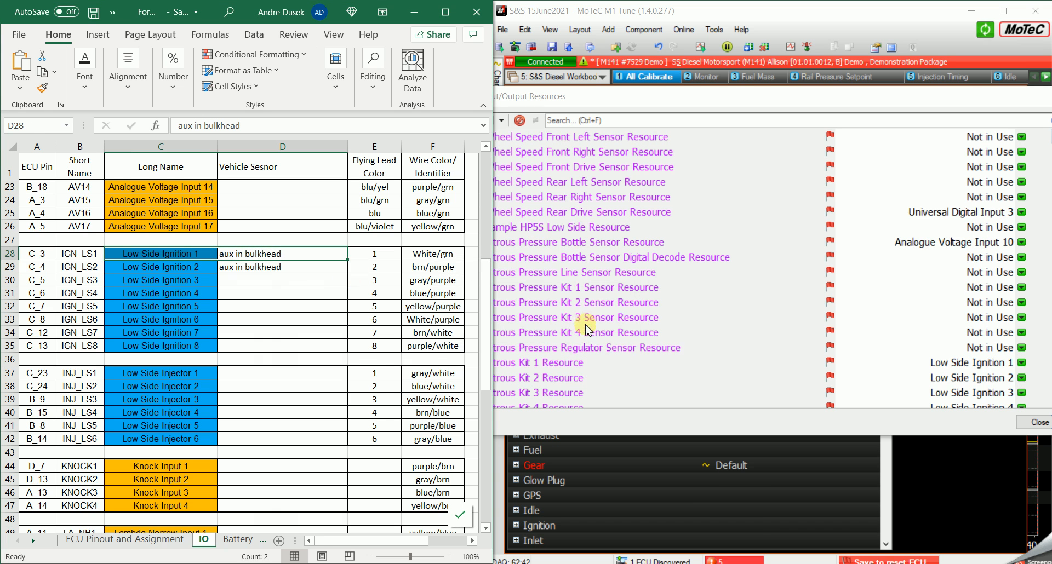
click(584, 316)
scroll(565, 311, down, 1)
click(560, 317)
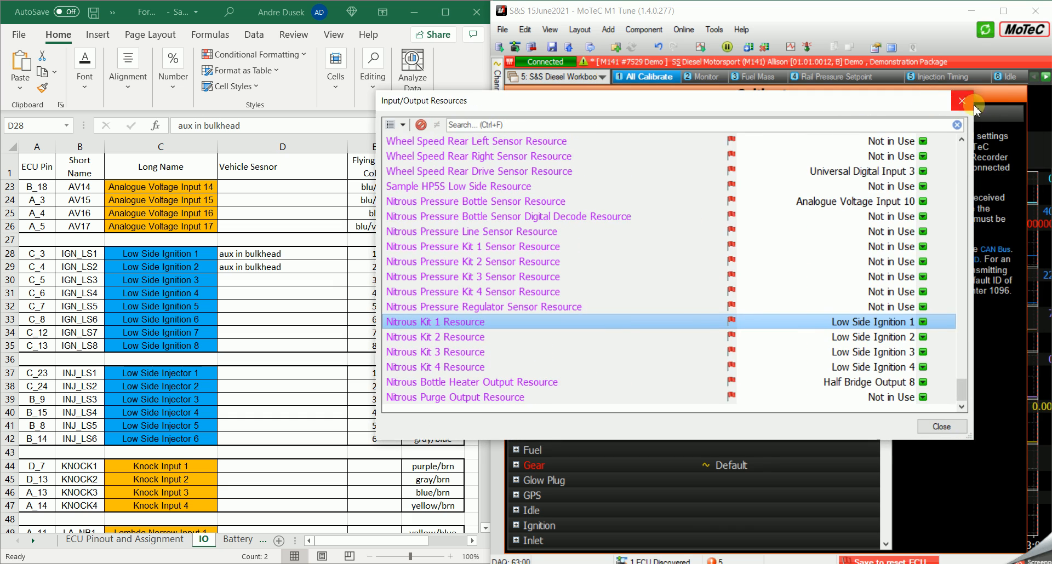
- Close the resources window, maximize M1 Tune and check the Resource options under Nitrous Kit 1 in the calibration tree
click(968, 100)
click(1003, 20)
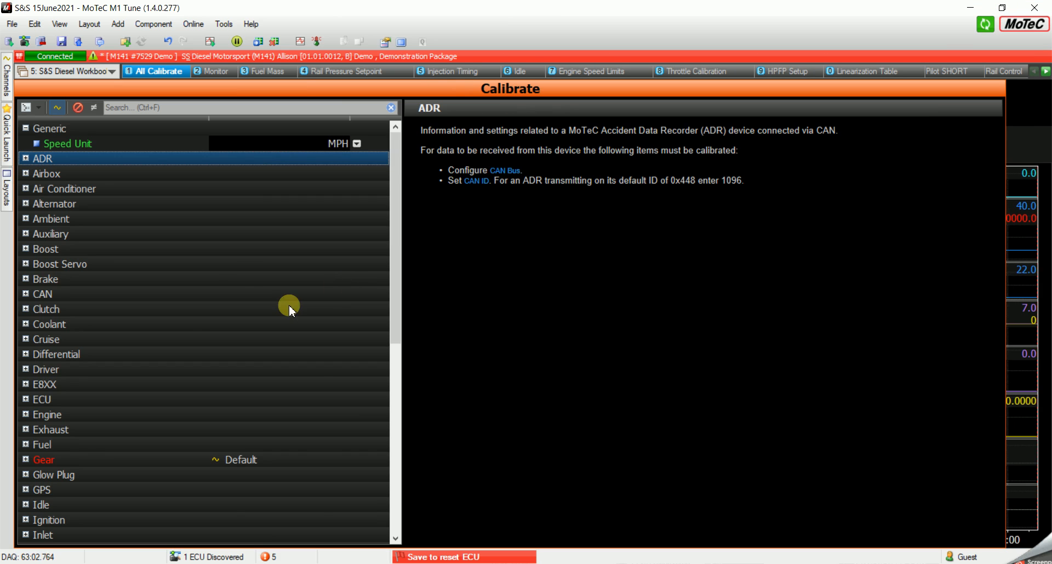
scroll(55, 383, down, 5)
scroll(49, 401, down, 3)
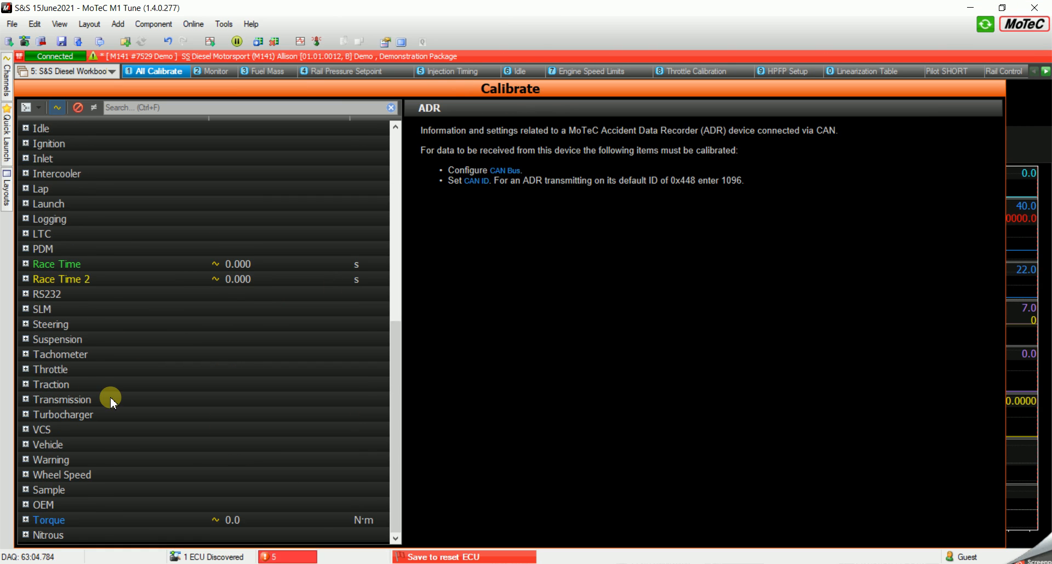
scroll(110, 397, up, 1)
scroll(105, 433, down, 1)
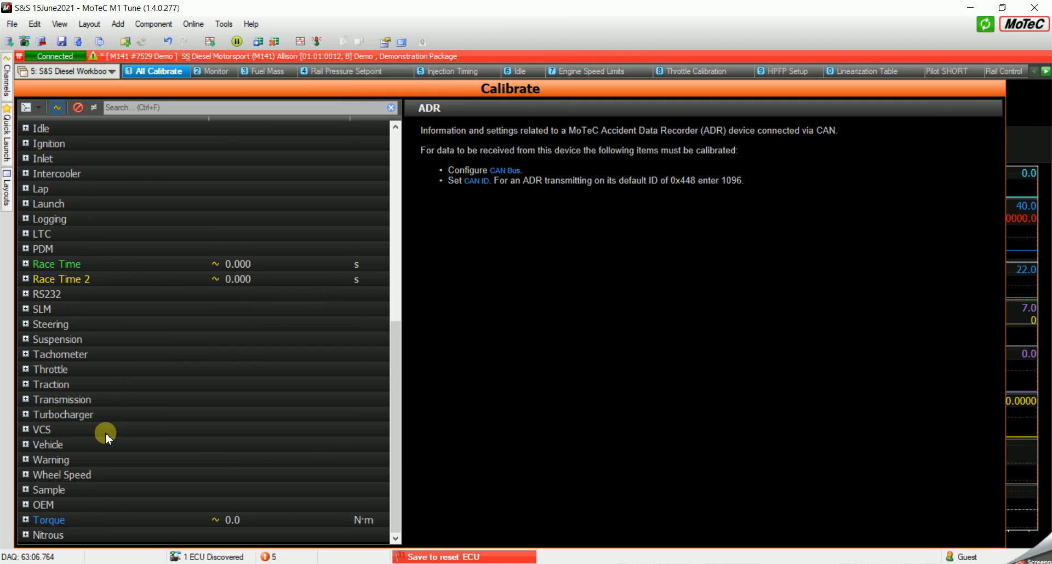
click(25, 533)
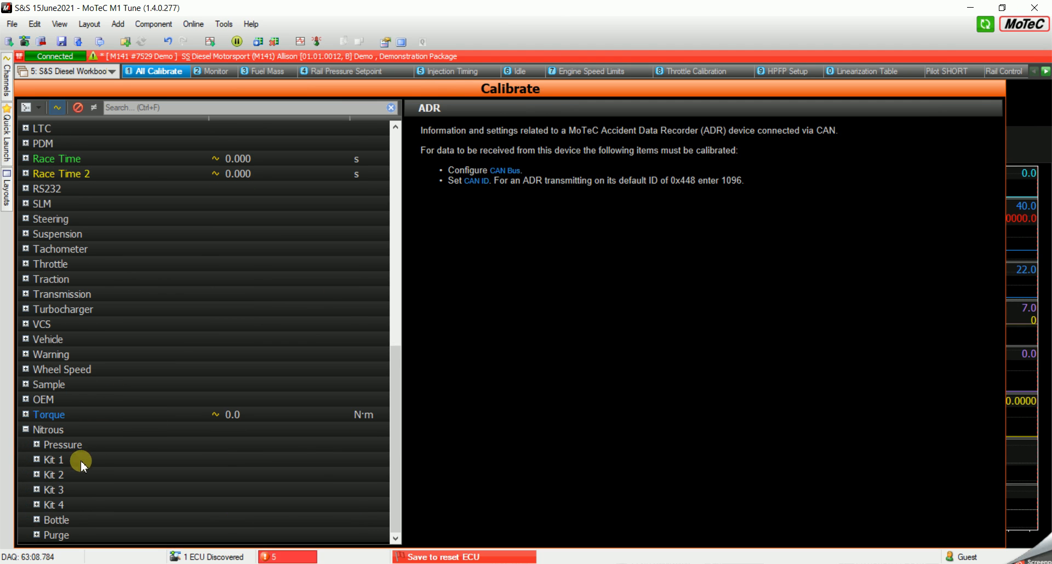
click(36, 461)
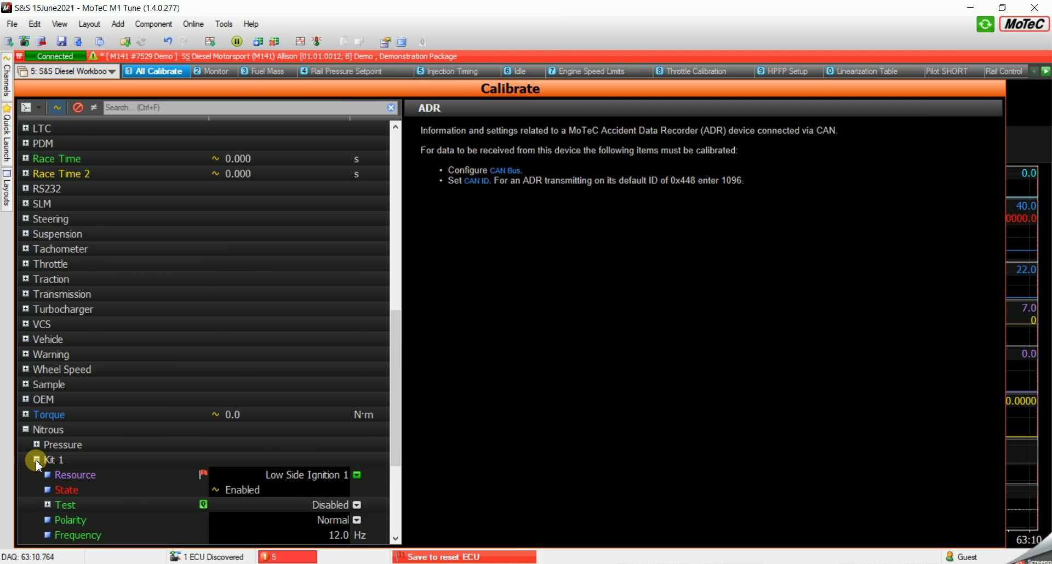
click(98, 387)
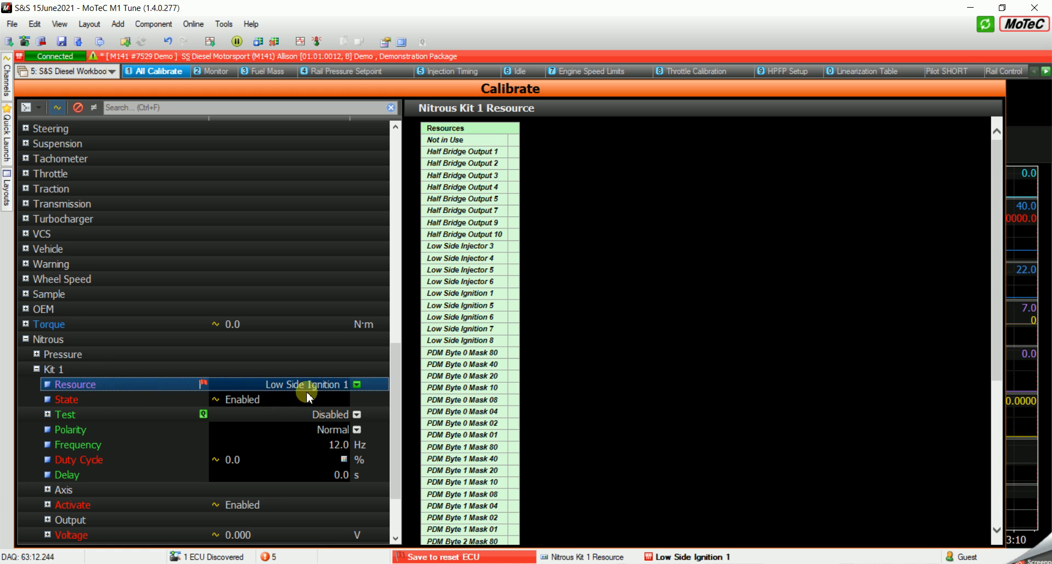
click(357, 384)
click(269, 414)
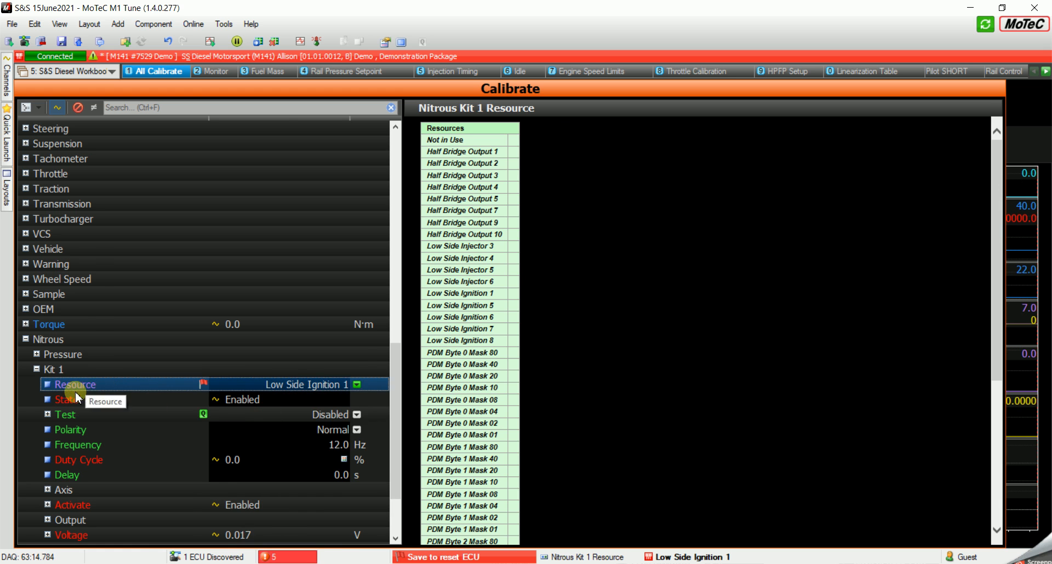
- Expand the Engine group in the calibration tree and select the Resource of the Oil Pressure Sensor
scroll(55, 438, up, 12)
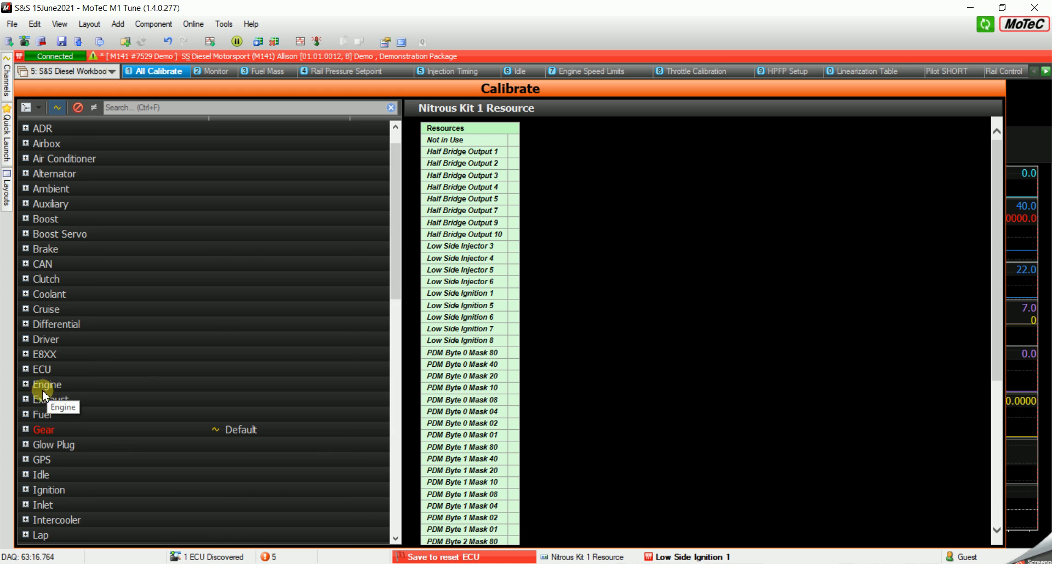
click(25, 384)
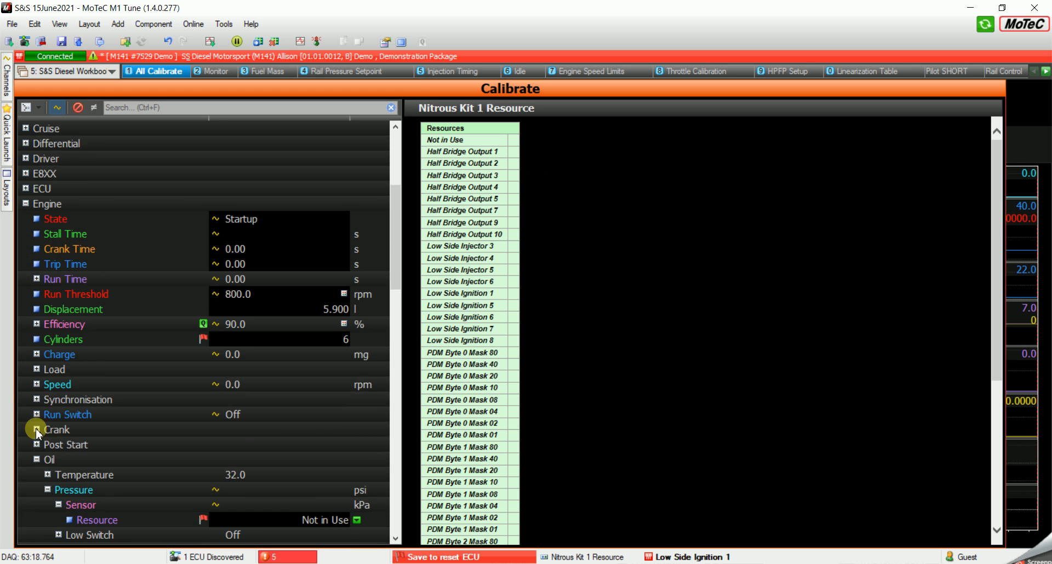
scroll(34, 422, down, 1)
click(112, 470)
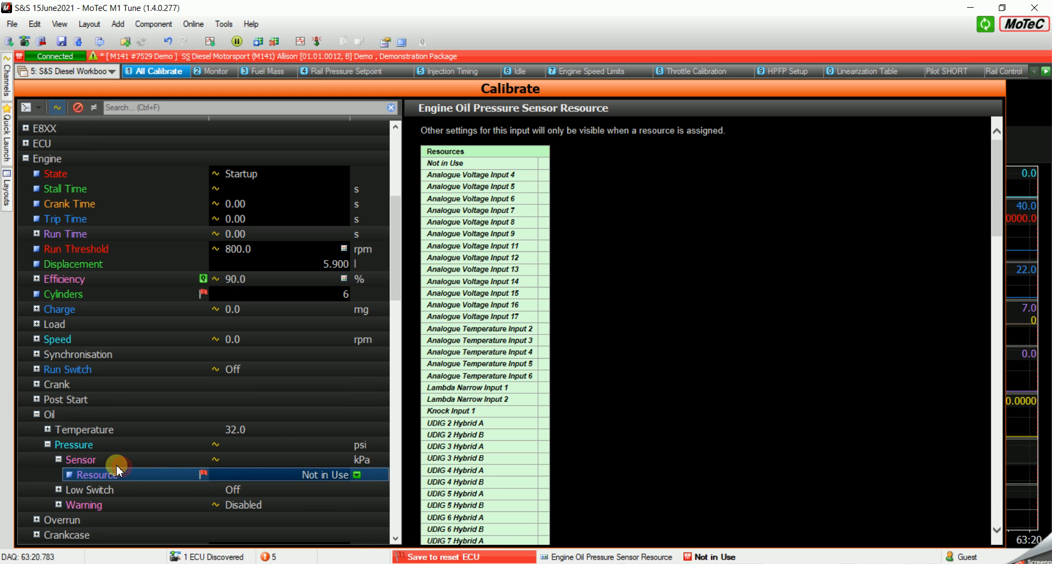
scroll(90, 430, down, 1)
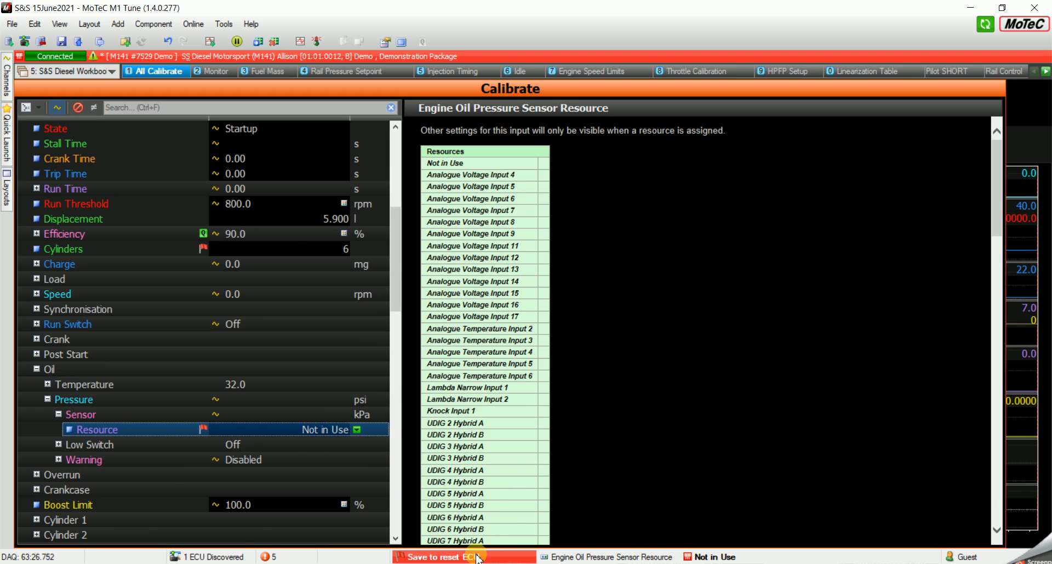
- Switch to the Excel IO sheet and look up the input assigned to Engine Oil Pressure
mouse_move(477, 562)
click(773, 500)
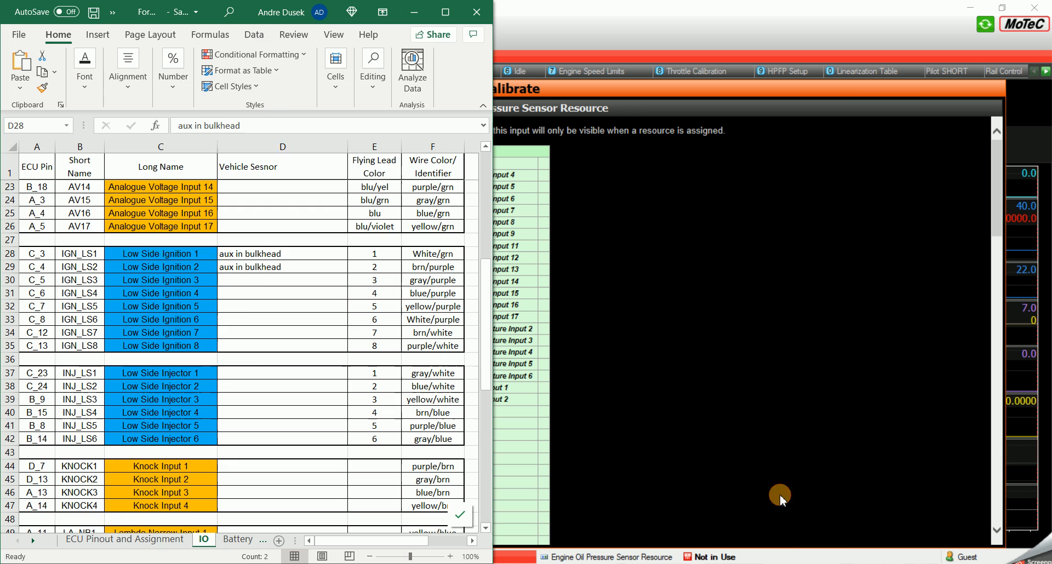
scroll(265, 310, up, 6)
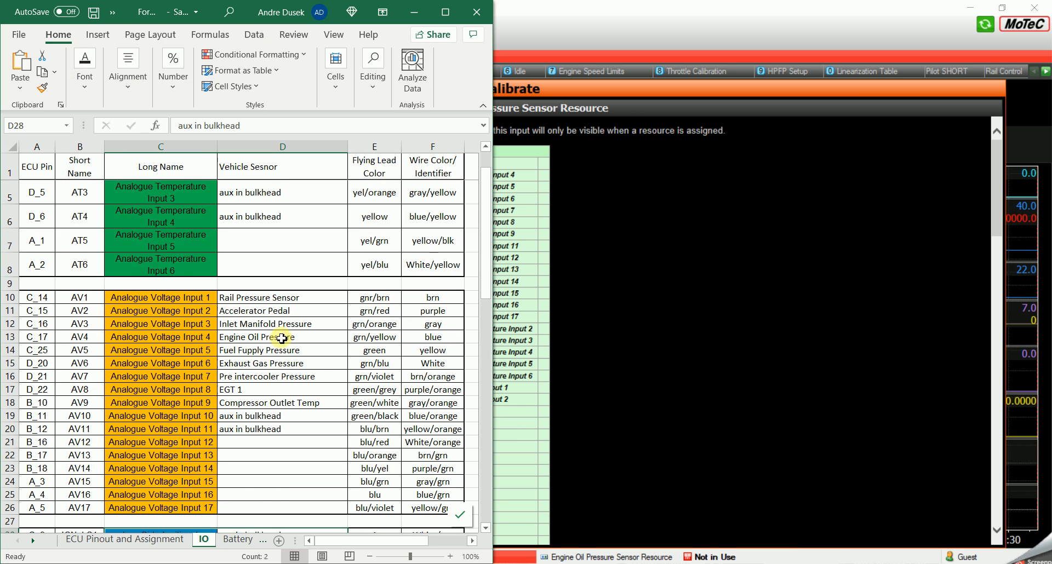
click(277, 336)
click(188, 337)
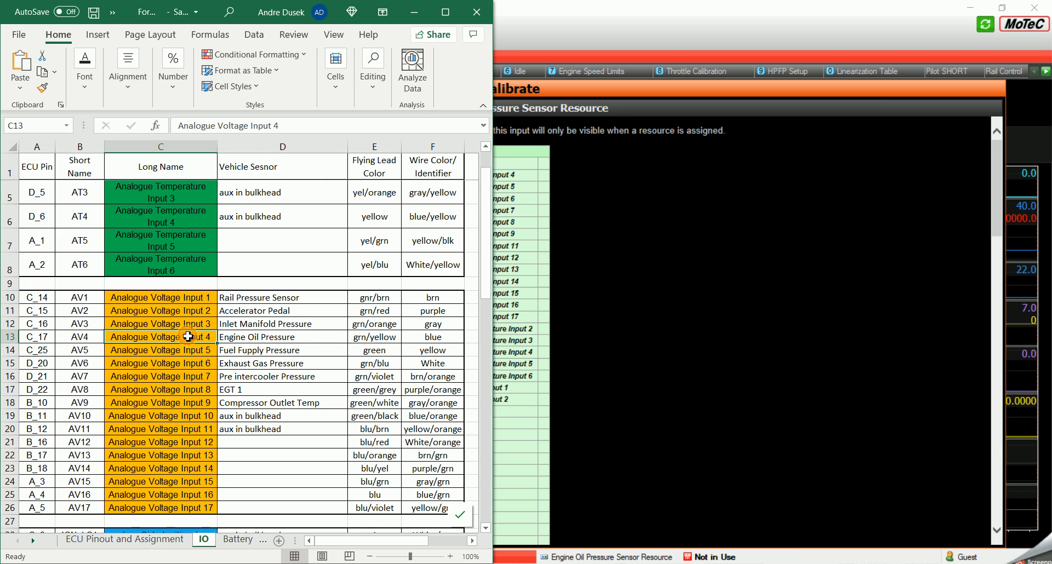
- Return to M1 Tune, assign Analogue Voltage Input 4 to the Engine Oil Pressure Sensor Resource and open the sensor's Translation table
click(412, 14)
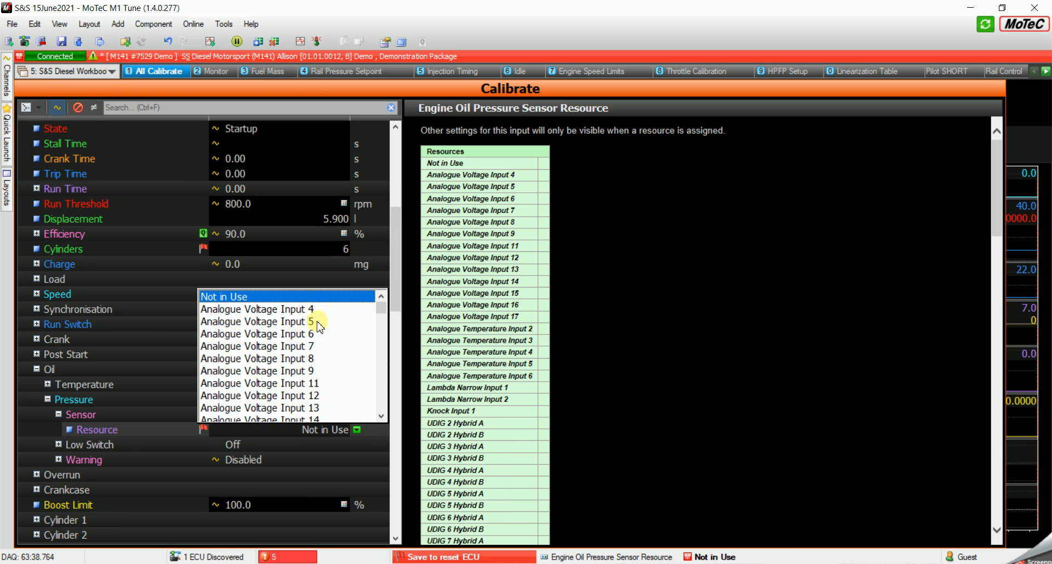
click(282, 309)
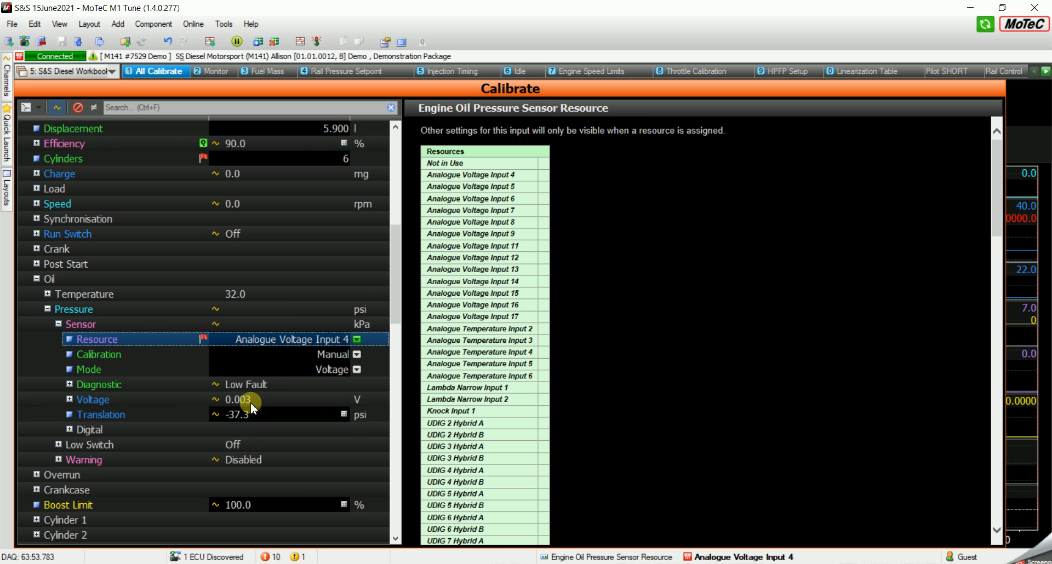
click(342, 415)
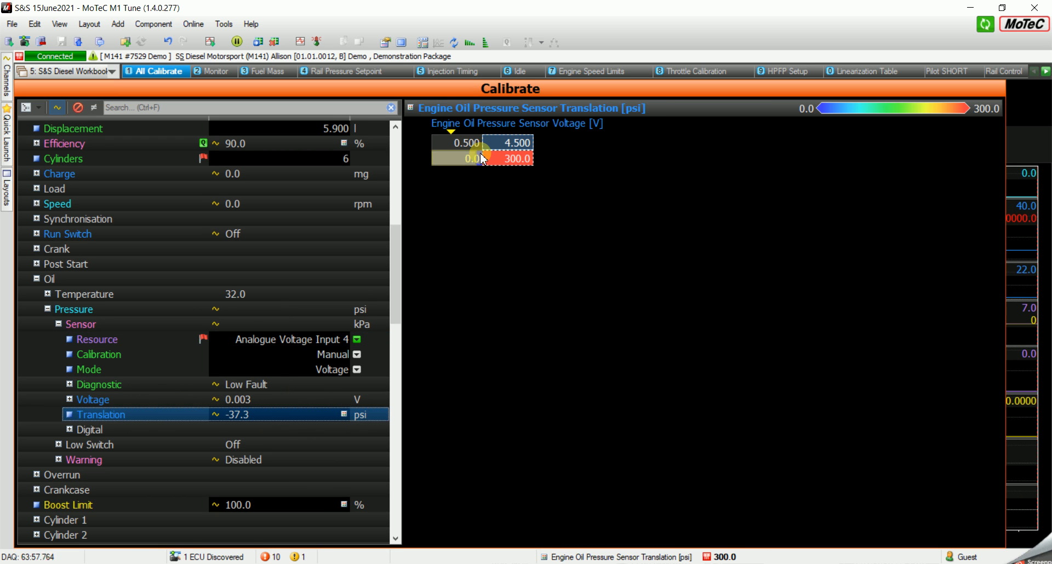